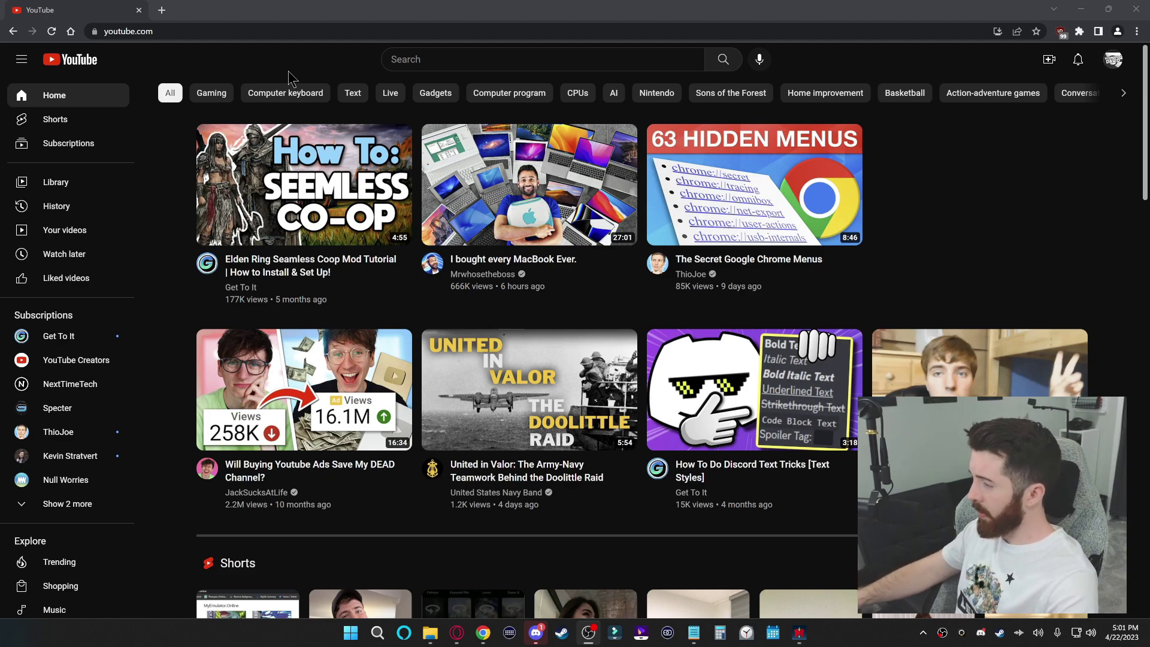
# Open the 'How To Do Discord Text Tricks [Text Styles]' video from the YouTube home page
pyautogui.click(755, 432)
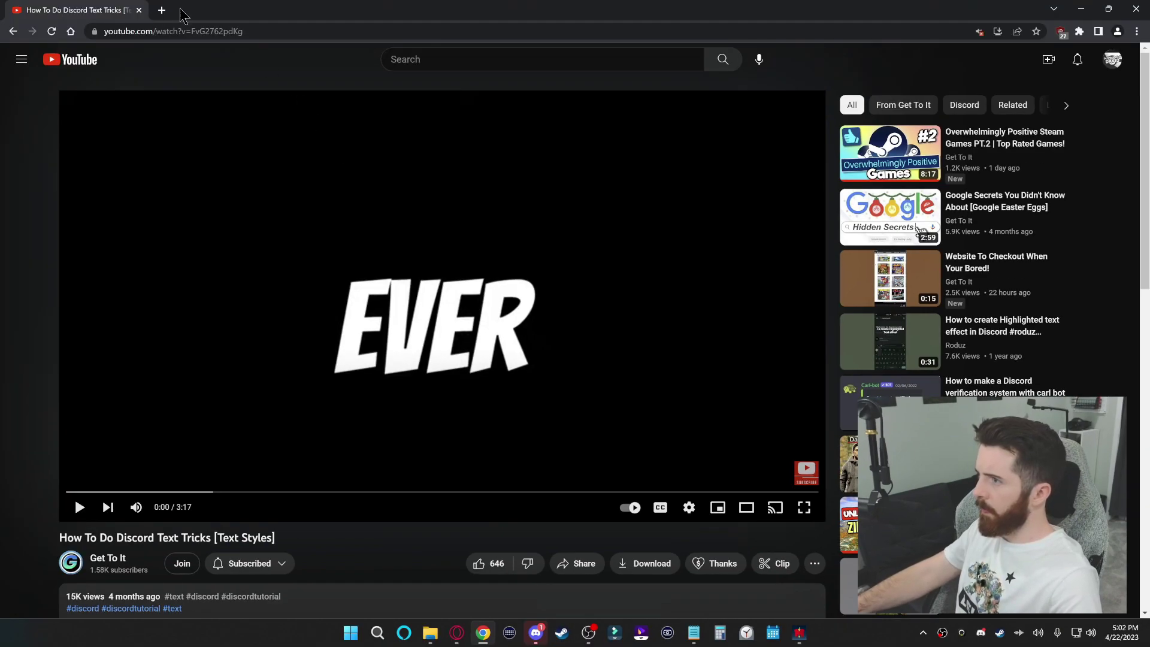
# In a new tab, search Google for 'chrome web store' and go to the Chrome Web Store
pyautogui.click(161, 10)
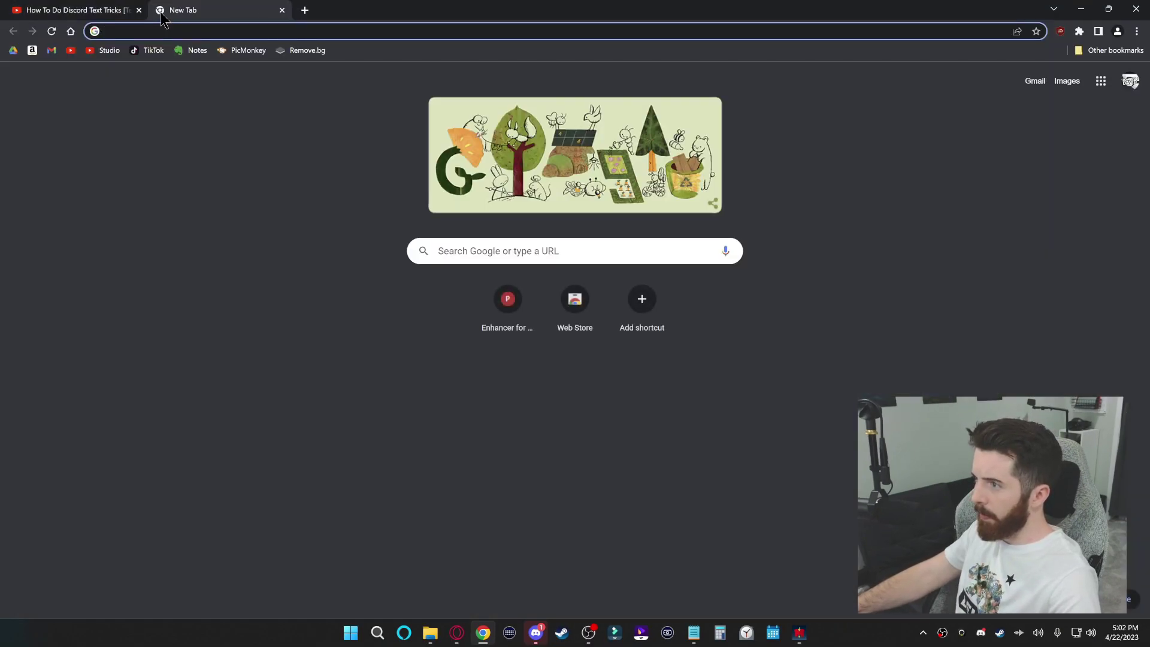
pyautogui.write('chrome web store')
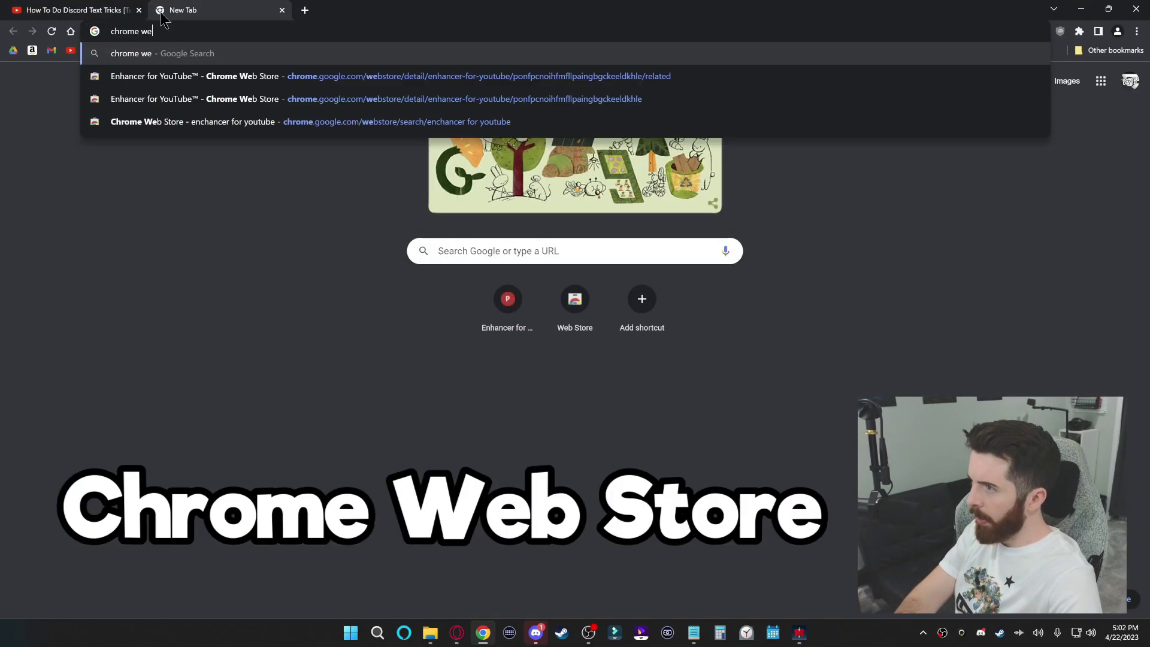
pyautogui.press('Return')
pyautogui.click(221, 233)
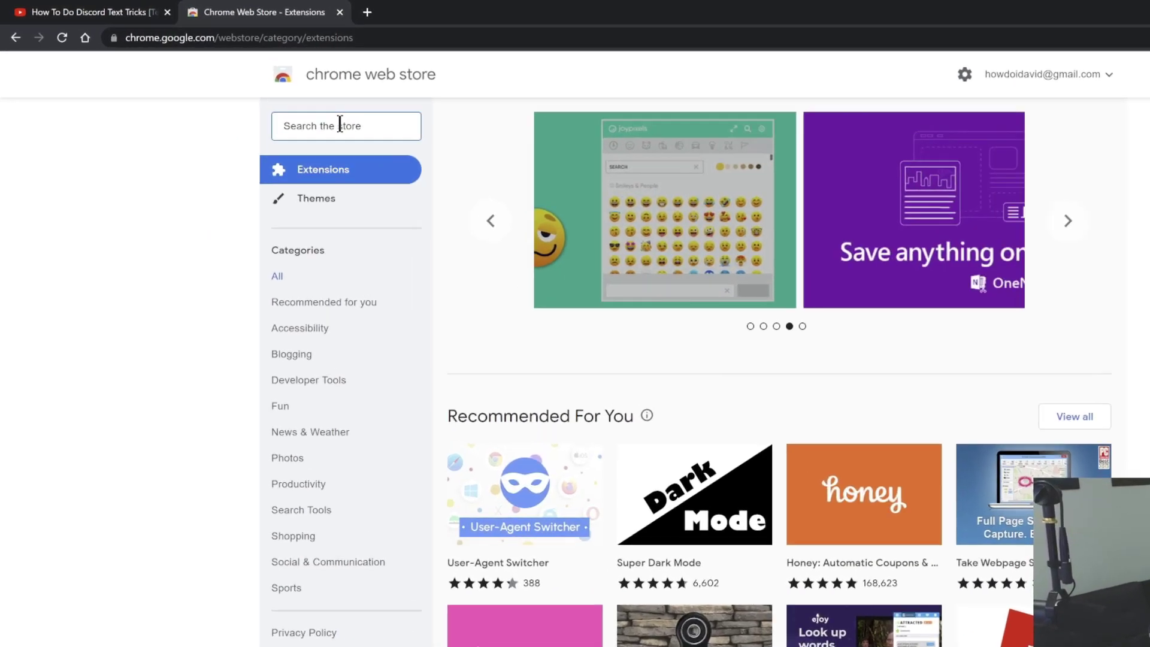
# Search the store for 'enhancer for youtube' and add Enhancer for YouTube to Chrome
pyautogui.click(340, 125)
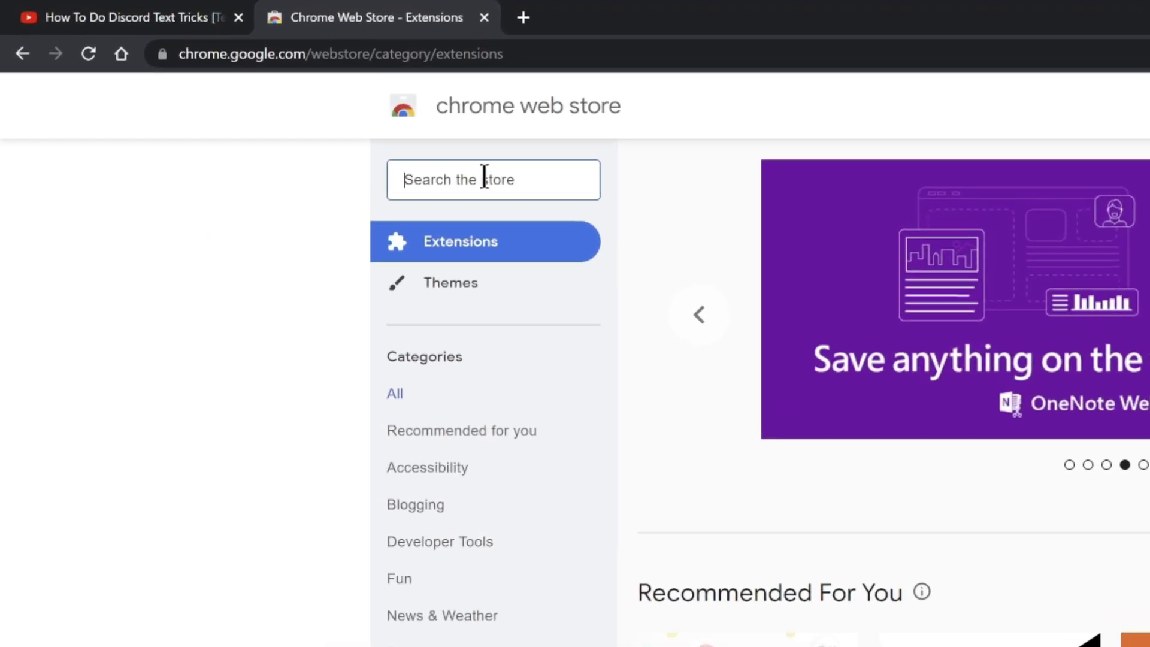
pyautogui.write('enc')
pyautogui.press('BackSpace')
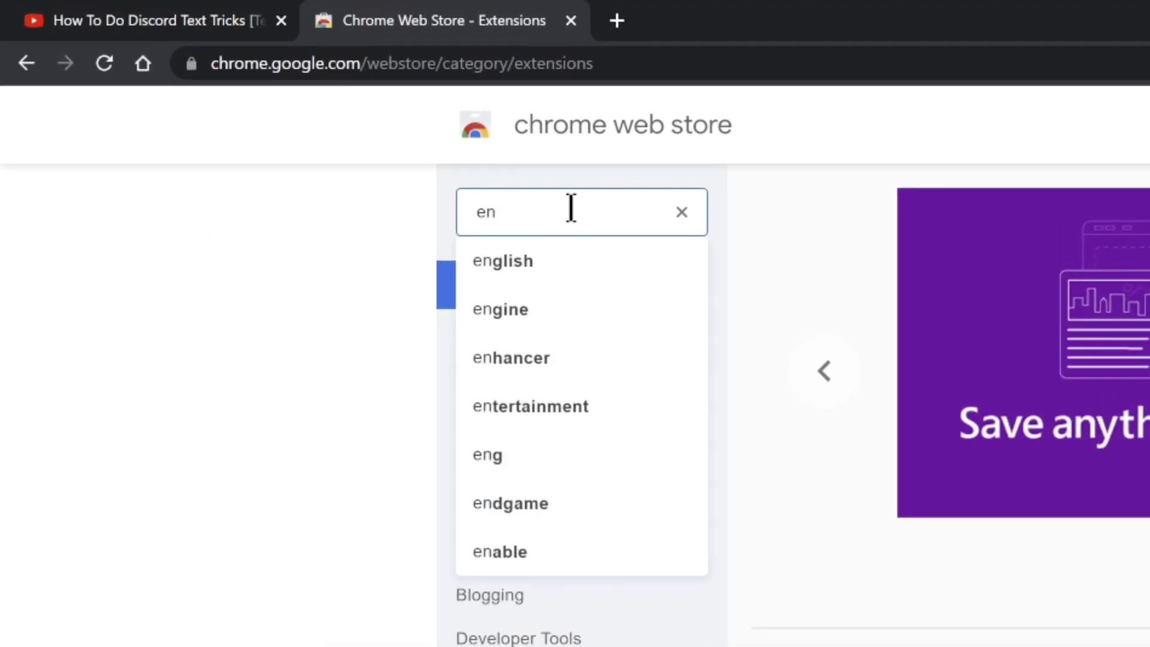
pyautogui.write('hancer for youtube')
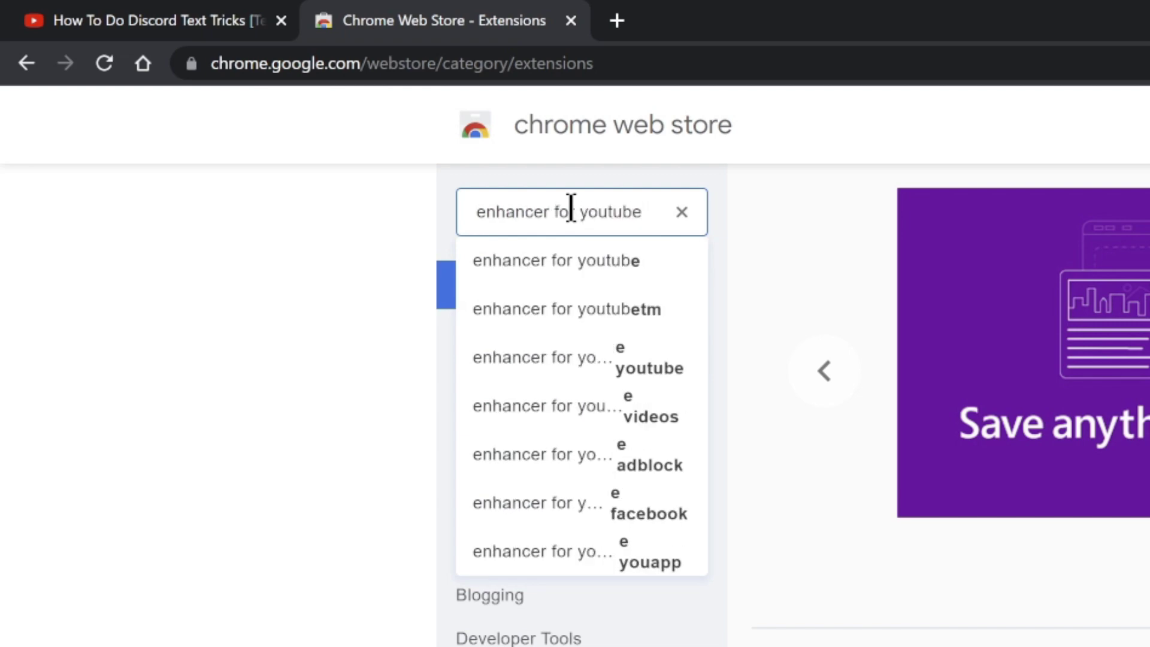
pyautogui.press('Return')
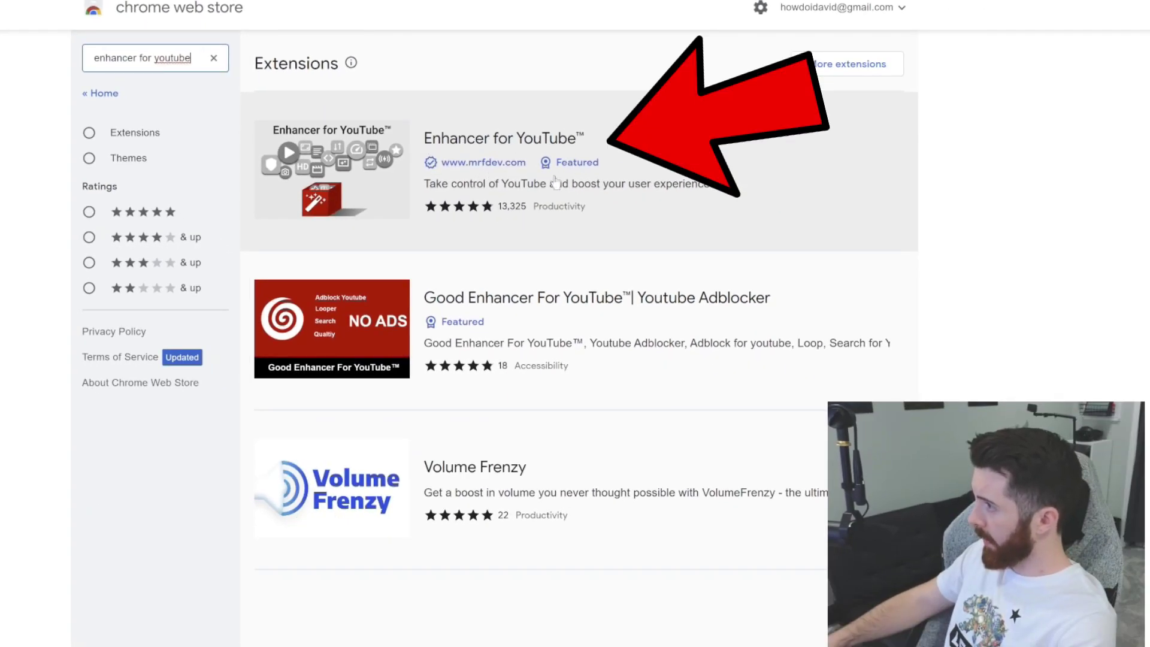
pyautogui.click(627, 163)
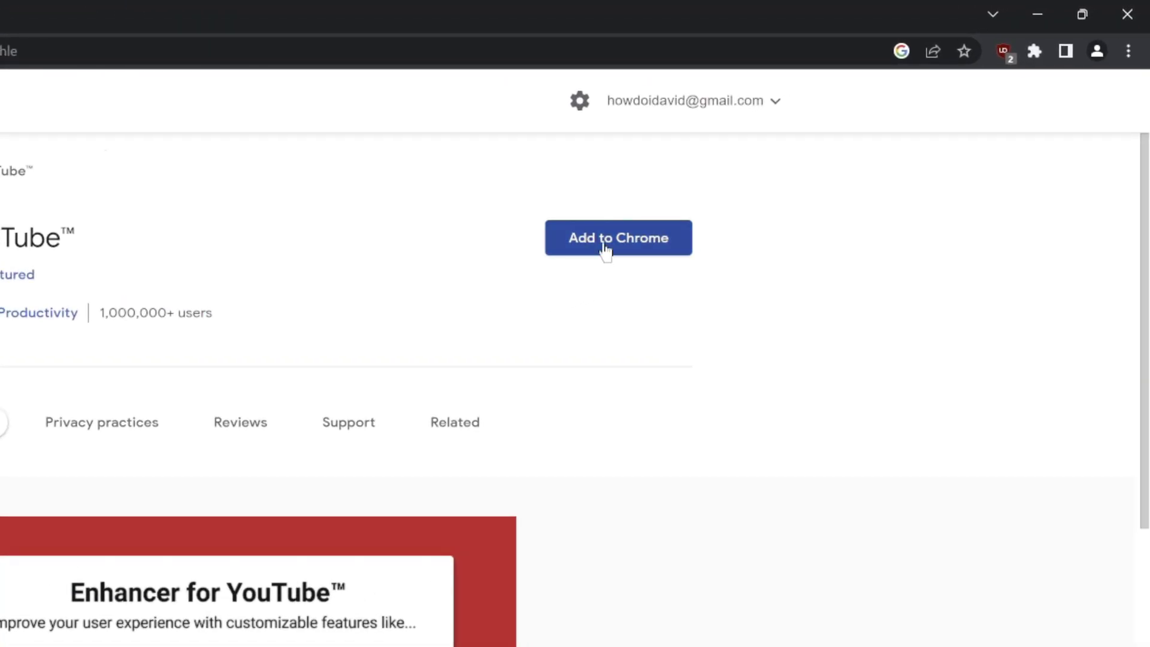
pyautogui.click(606, 247)
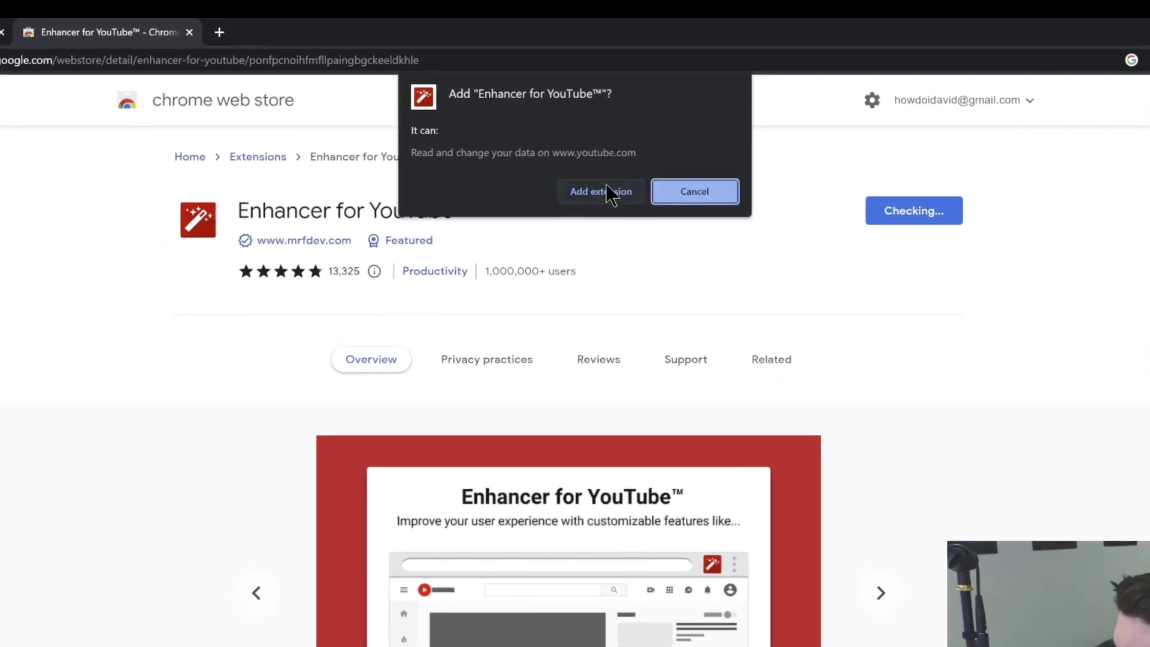
pyautogui.click(602, 191)
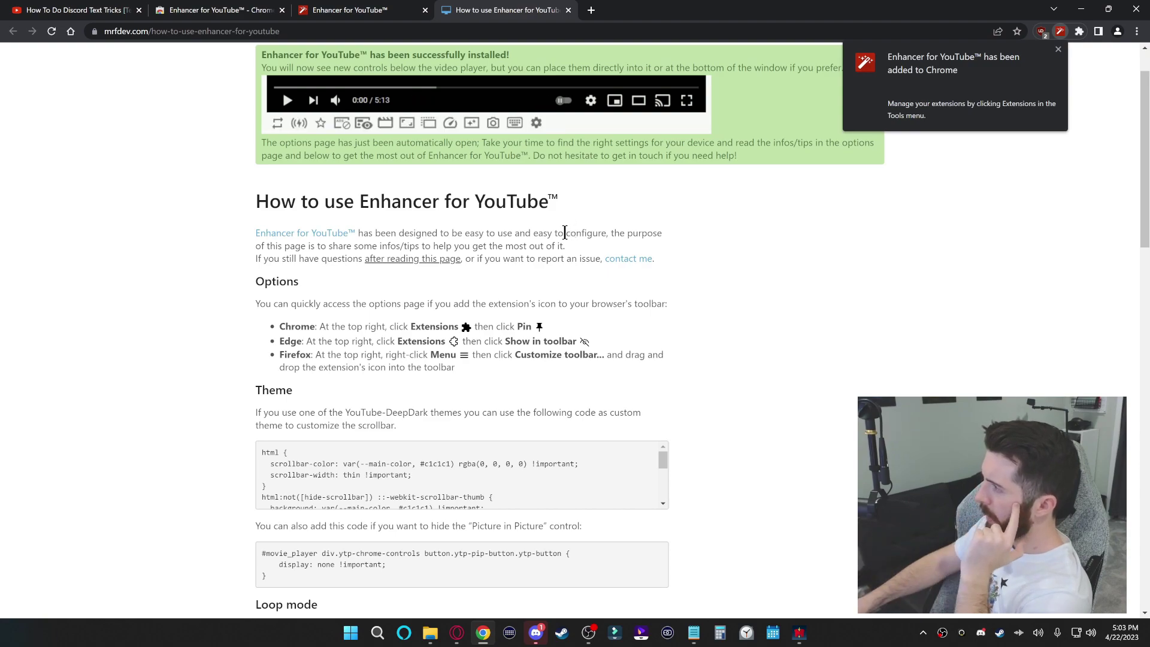
# In Enhancer options, choose 'Place controls within the video player' and tick 'Keep controls visible'
pyautogui.click(93, 12)
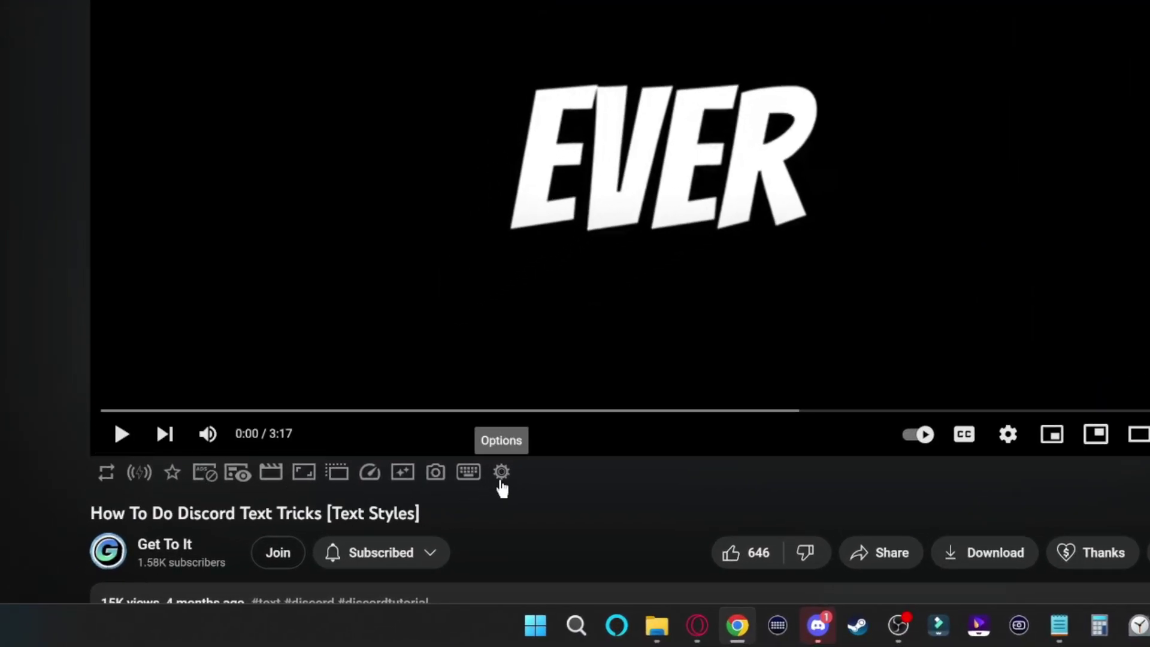
pyautogui.click(501, 480)
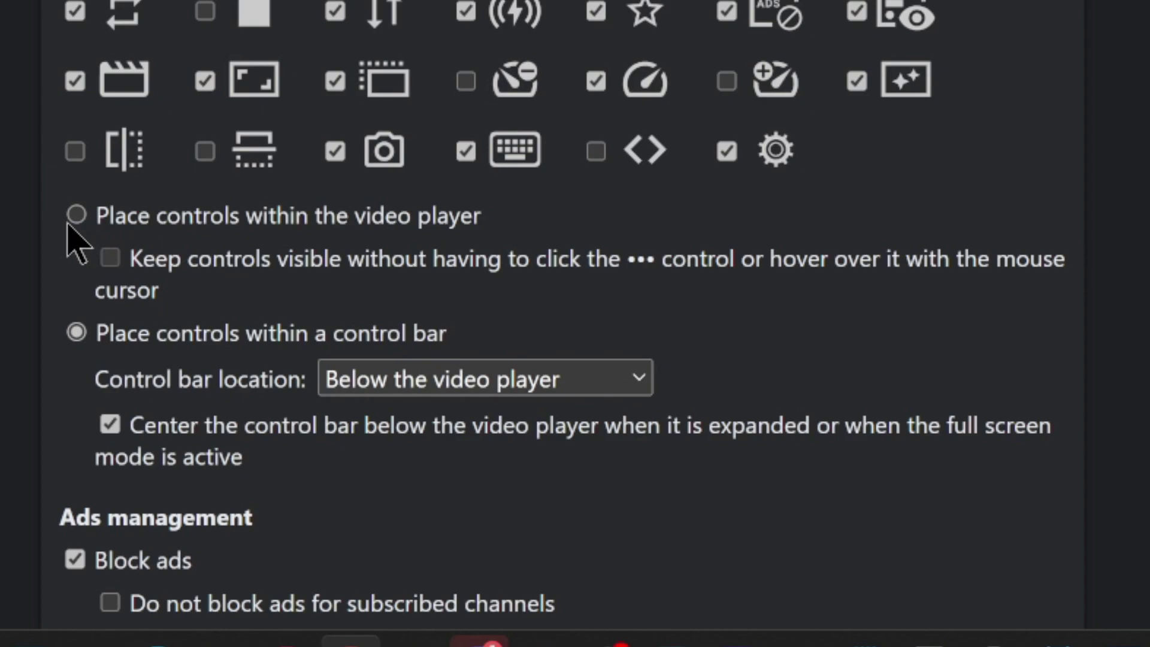
pyautogui.click(75, 219)
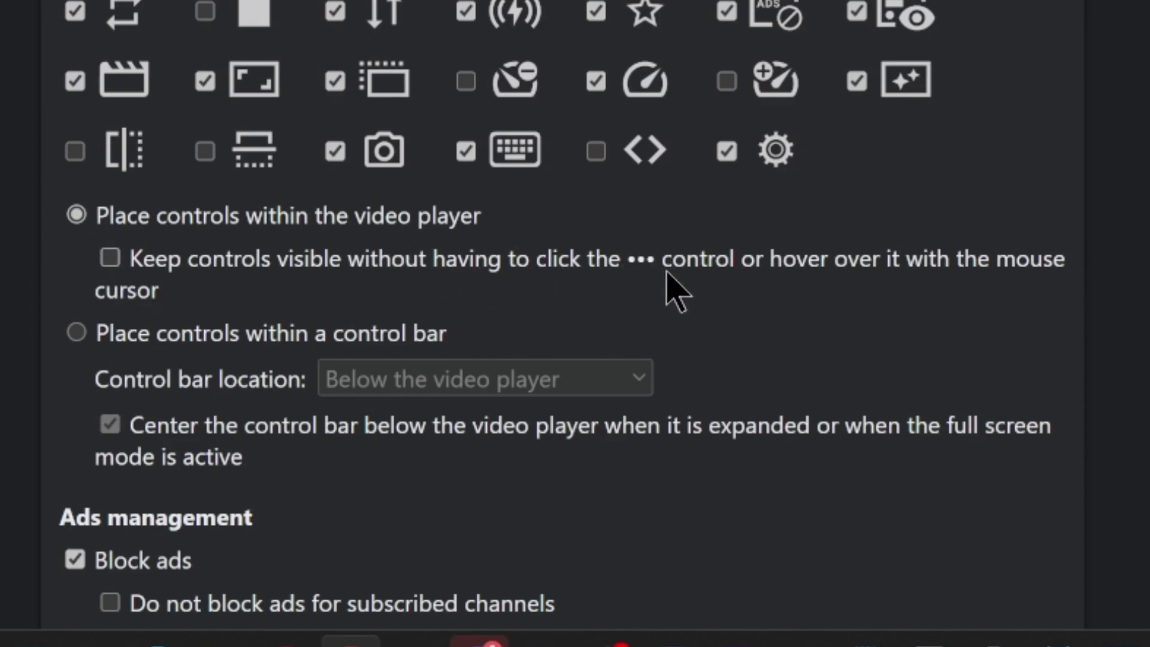
pyautogui.click(111, 258)
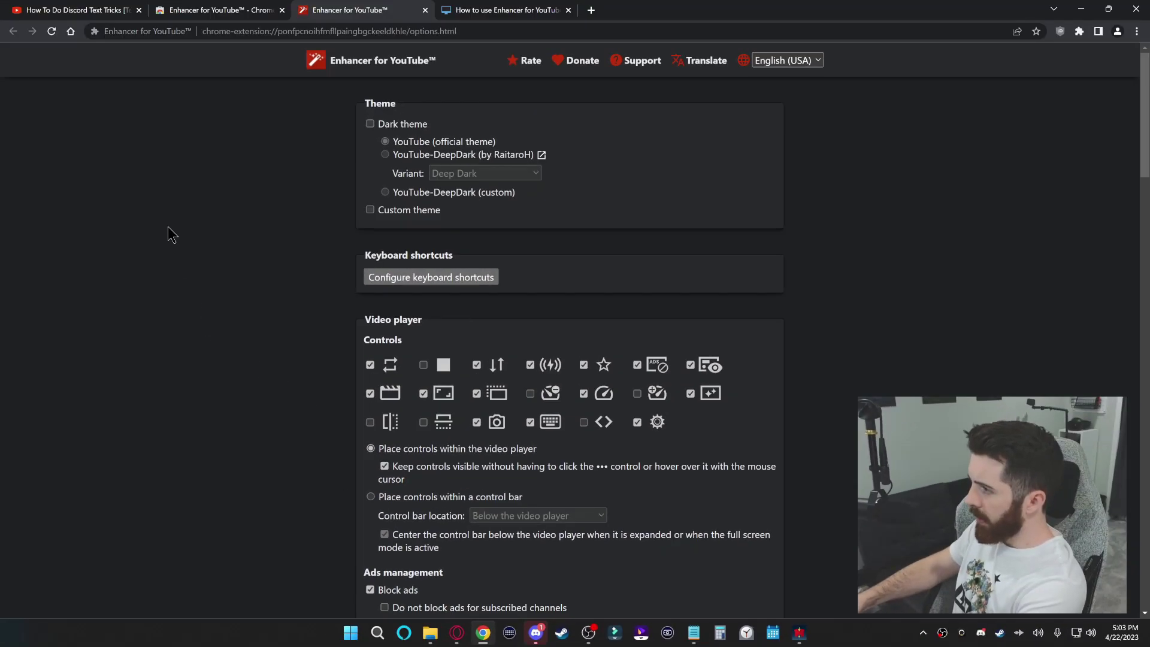
pyautogui.click(89, 10)
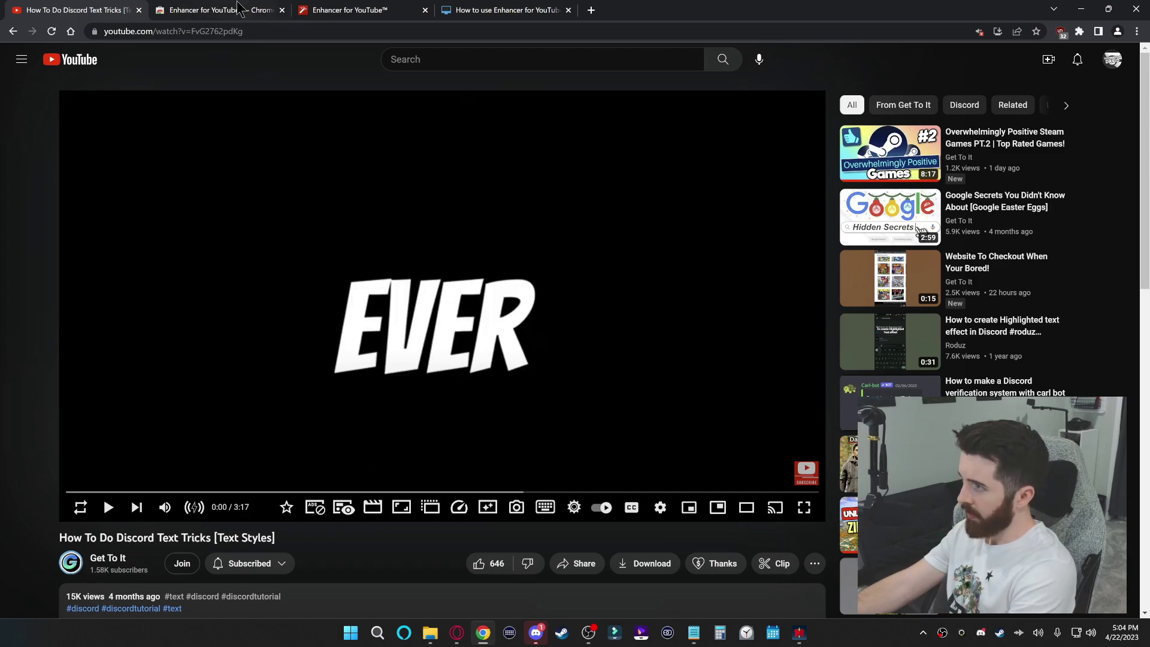
# Untick the star, ADS and camera controls, tick speed-plus, then view the Discord video
pyautogui.click(347, 12)
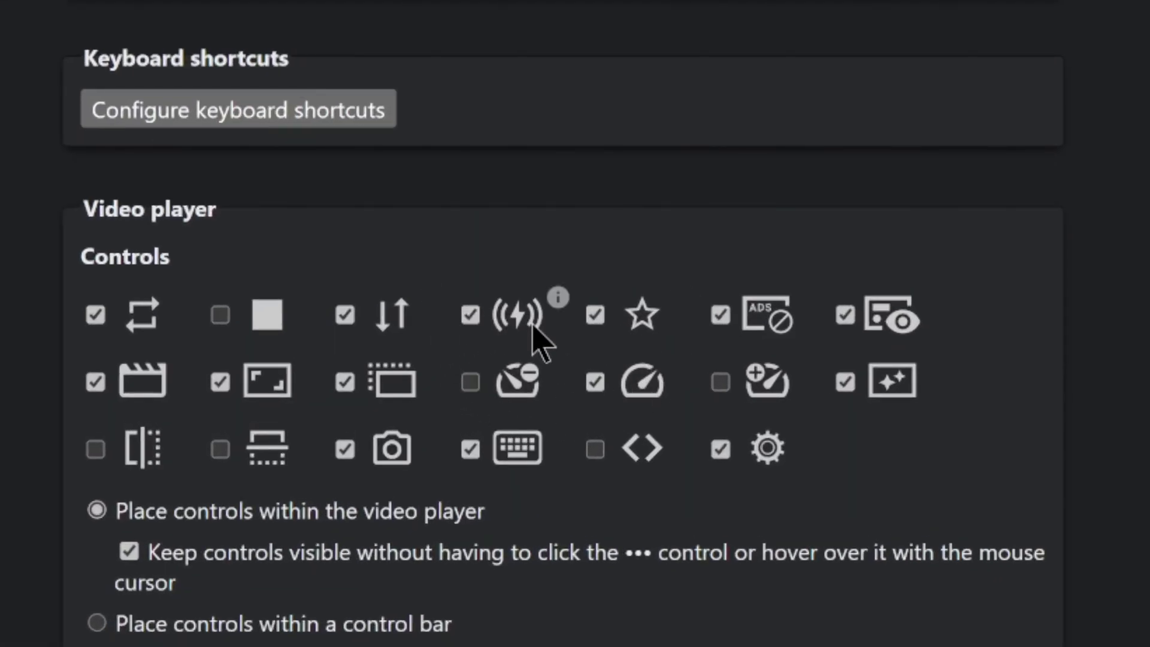
pyautogui.click(595, 314)
pyautogui.click(720, 315)
pyautogui.click(345, 449)
pyautogui.click(720, 382)
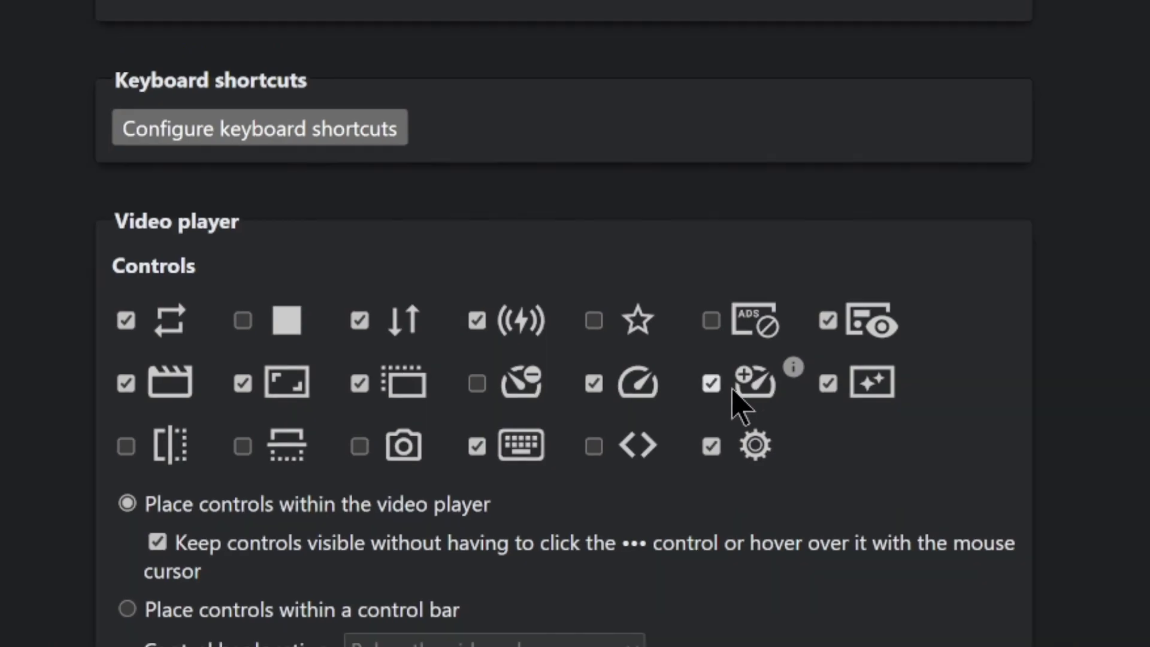
pyautogui.click(92, 10)
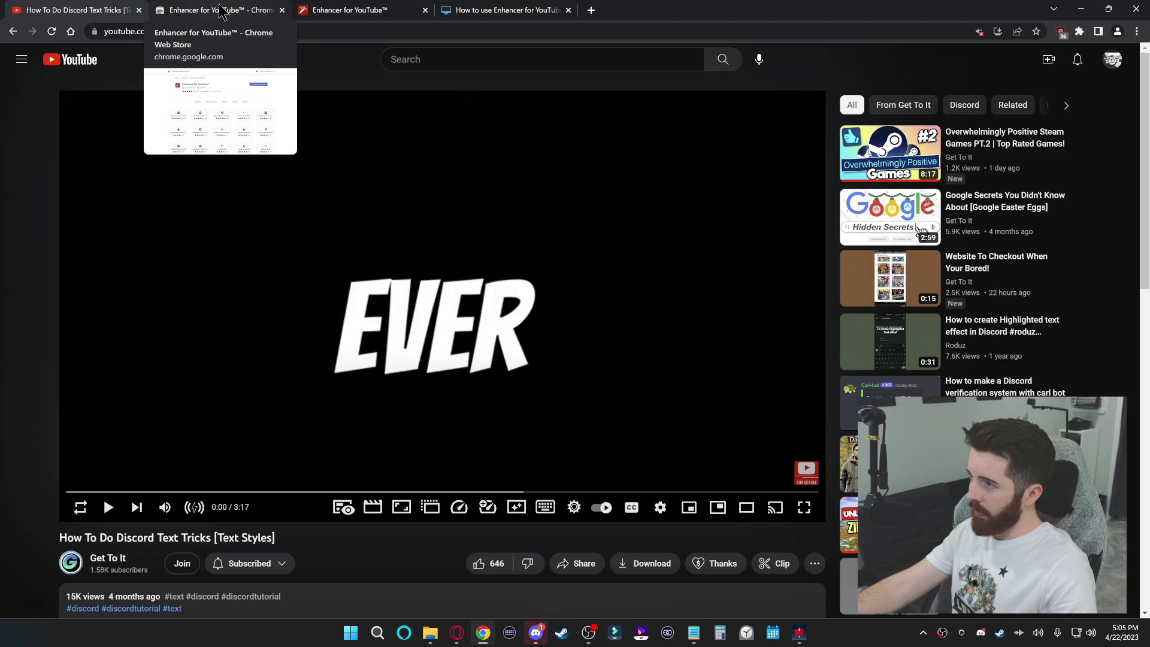
# Search the Web Store for 'return youtube dislike' and add Return YouTube Dislike to Chrome
pyautogui.click(222, 11)
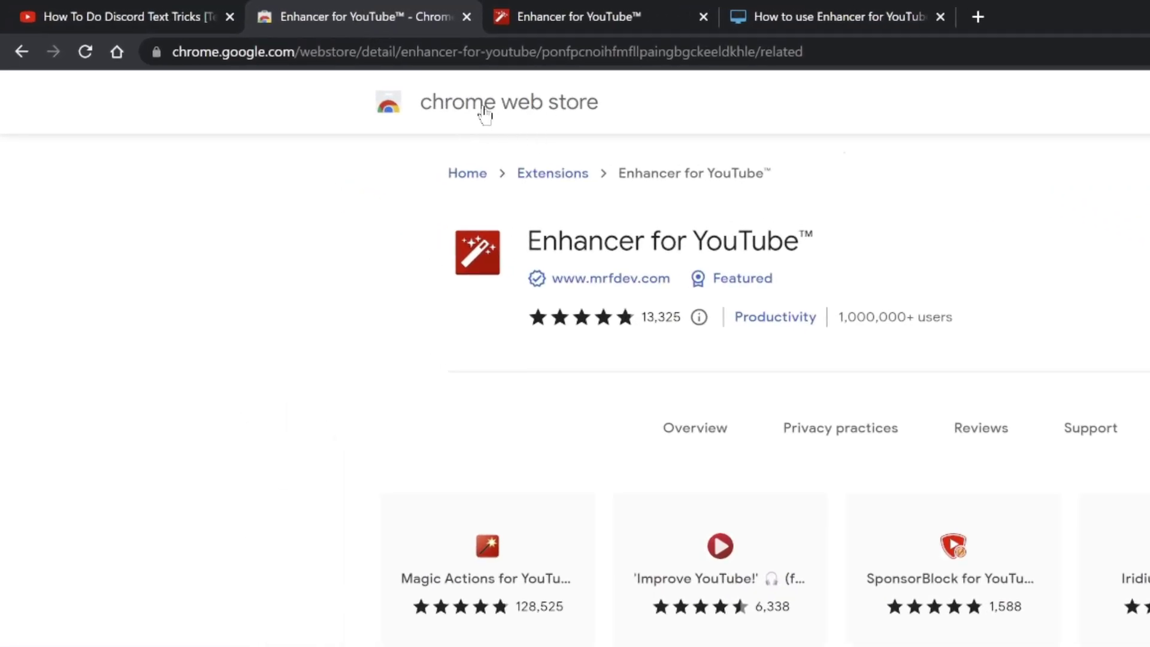
pyautogui.click(470, 115)
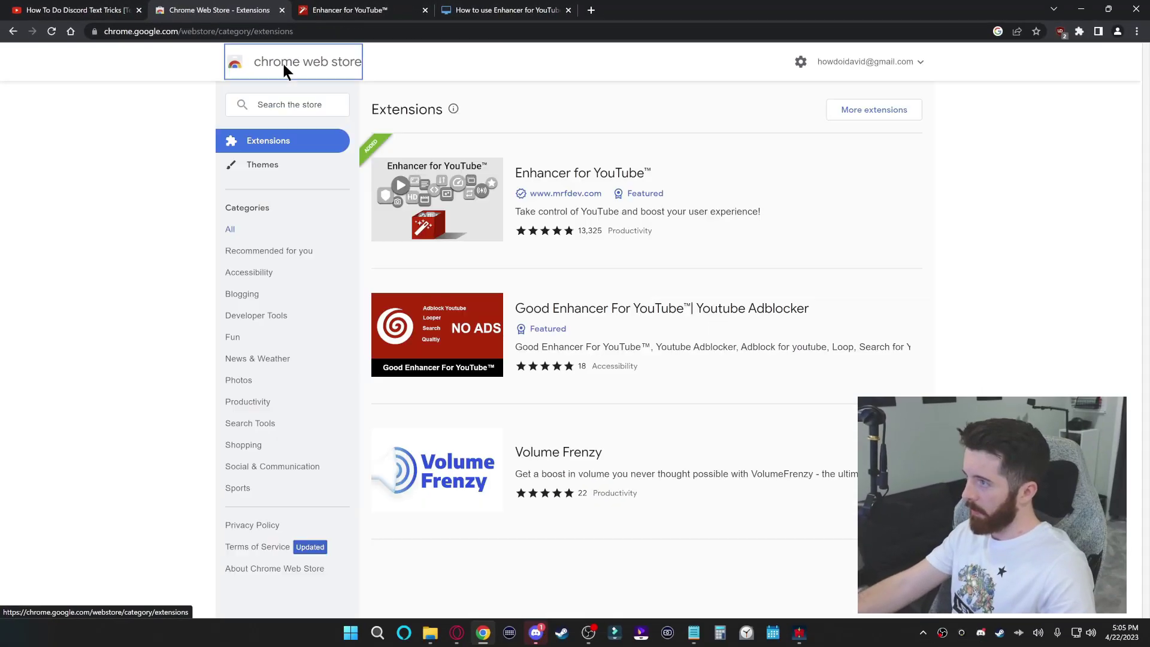
pyautogui.click(285, 104)
pyautogui.write('retur')
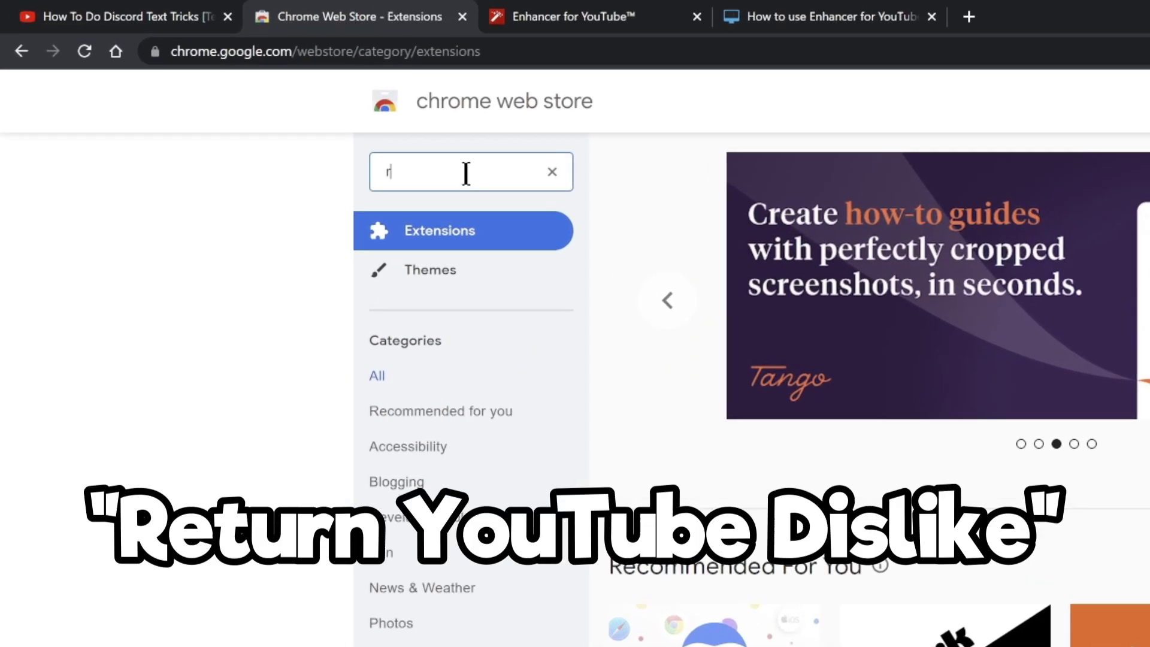
pyautogui.write('n youtube dislik')
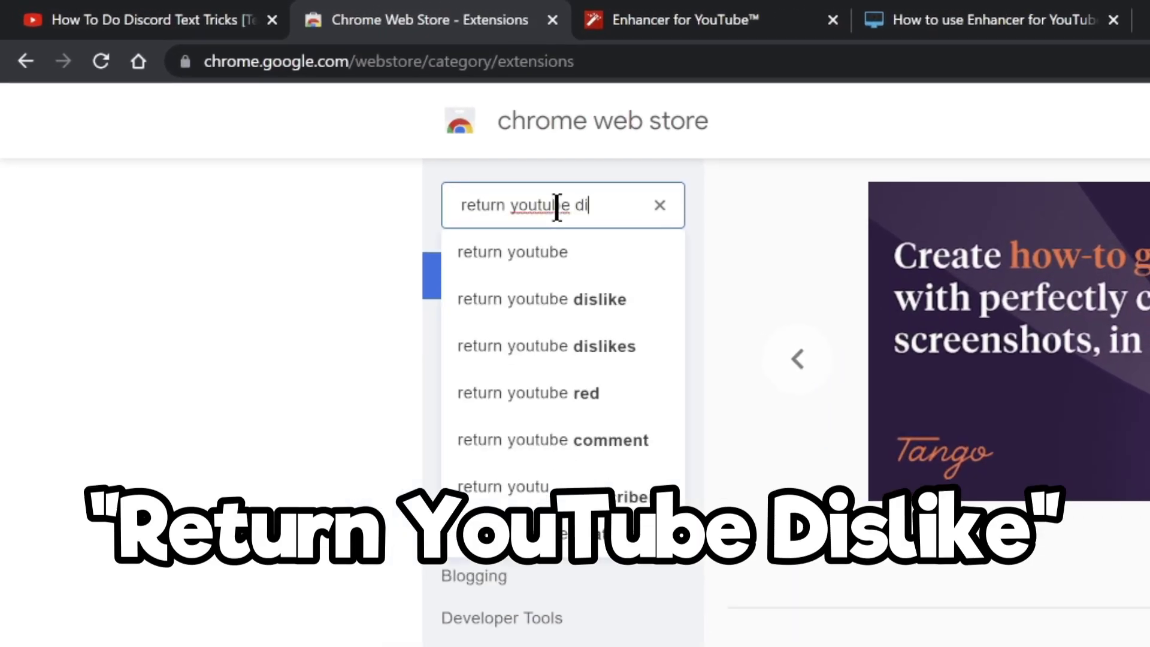
pyautogui.write('e')
pyautogui.press('Return')
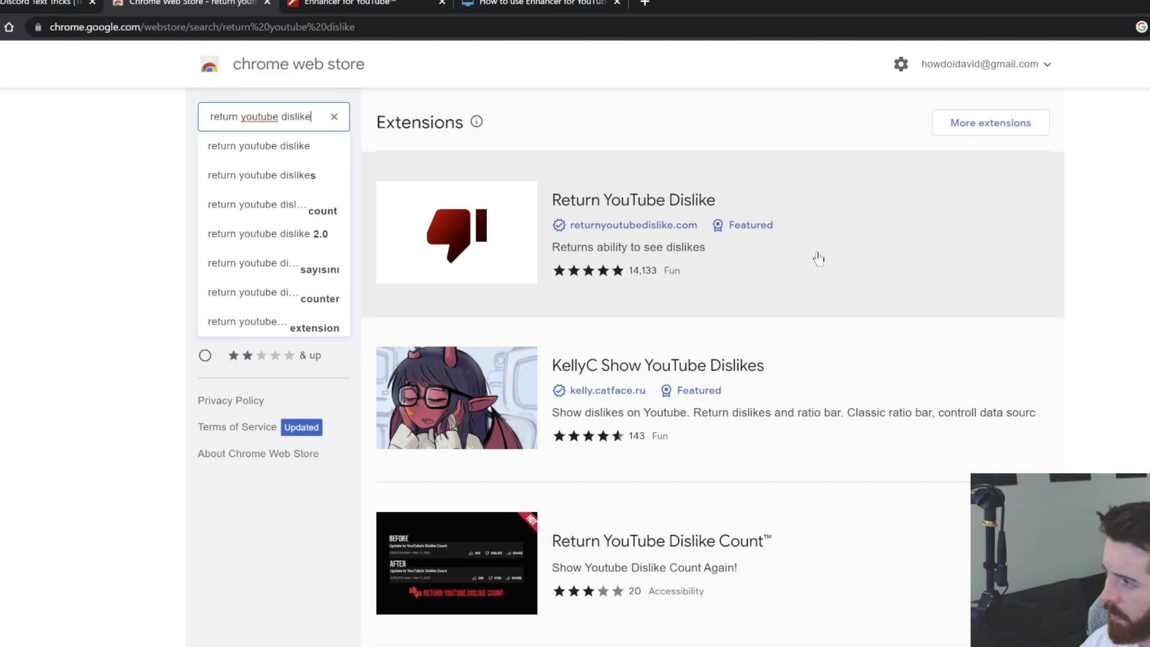
pyautogui.click(819, 258)
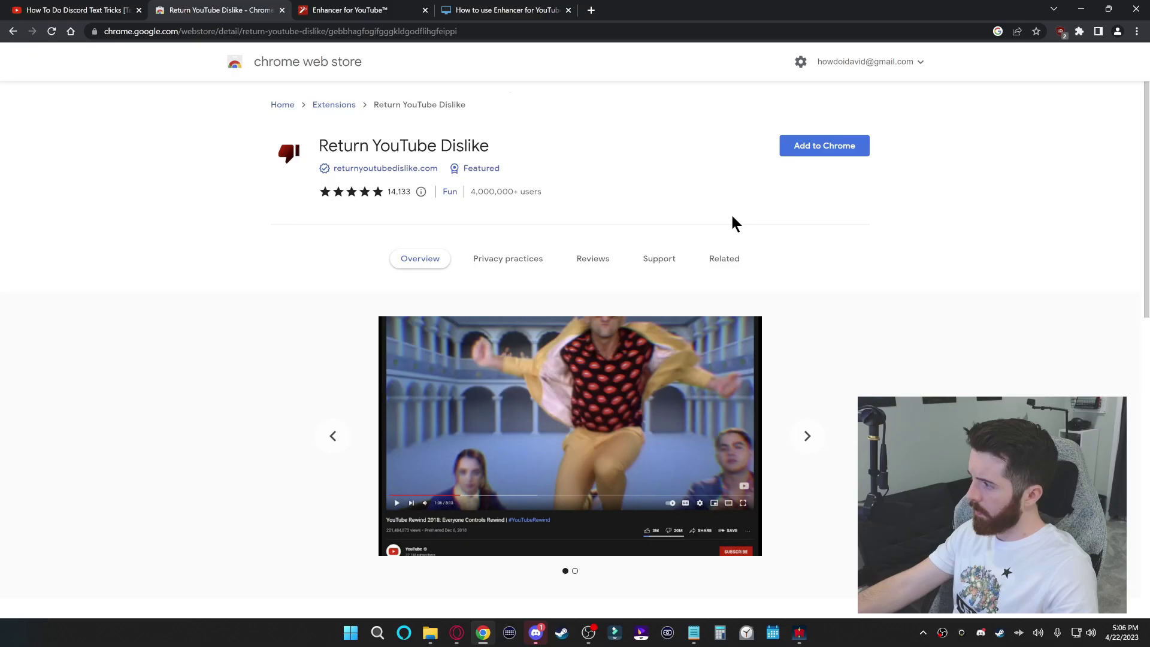
pyautogui.click(808, 146)
pyautogui.click(599, 148)
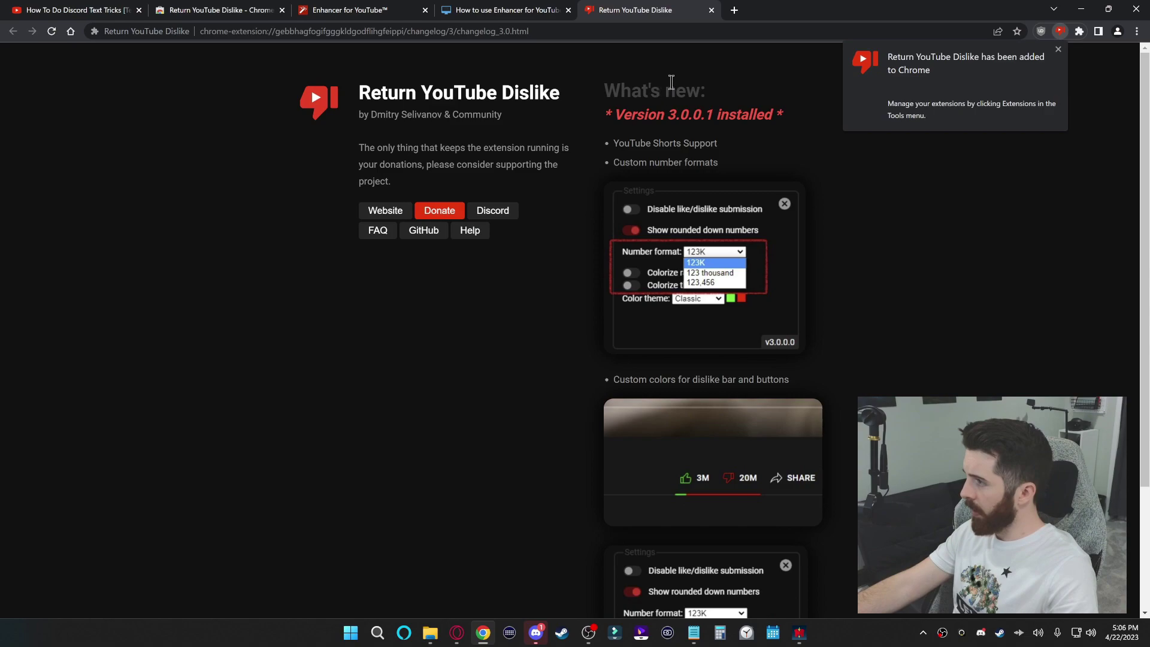
# Close the Return YouTube Dislike welcome, Enhancer how-to and Enhancer options tabs
pyautogui.click(711, 10)
pyautogui.click(568, 10)
pyautogui.click(425, 10)
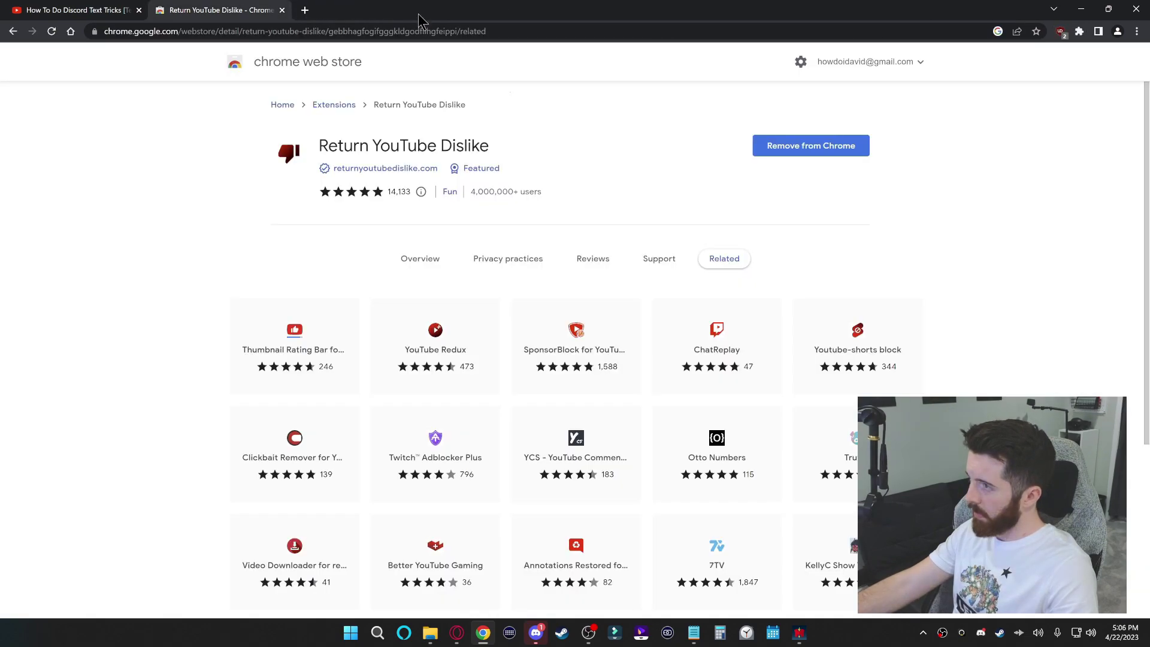
# Reload the Discord video page so 3 dislikes show beside the 646 likes
pyautogui.click(84, 11)
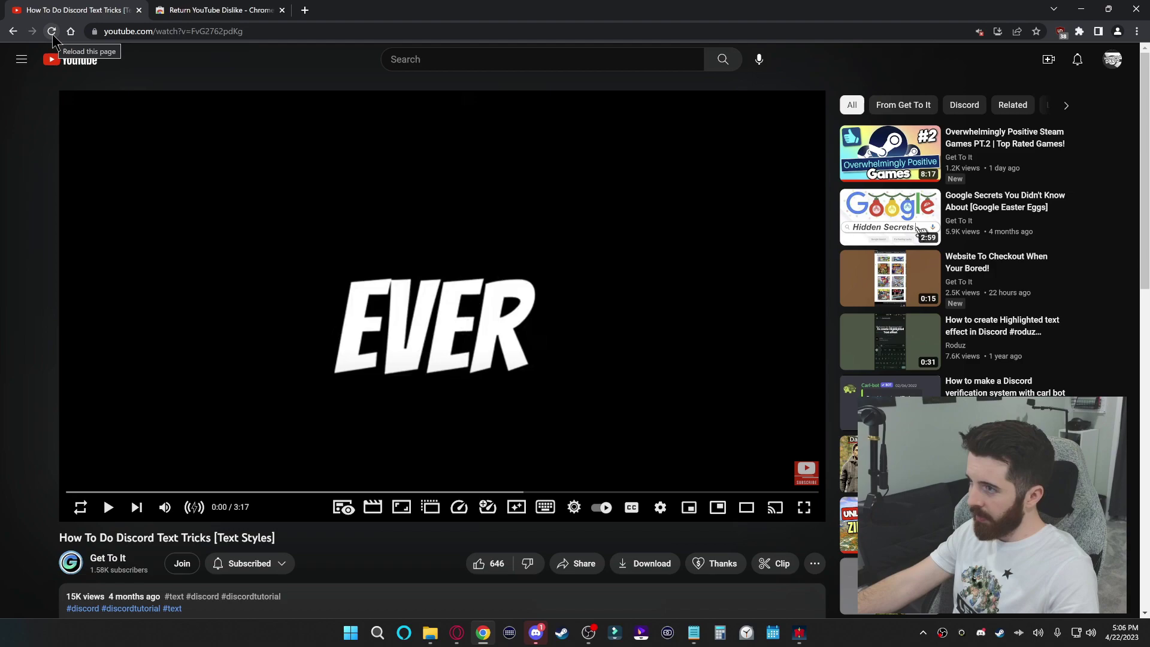
pyautogui.click(53, 31)
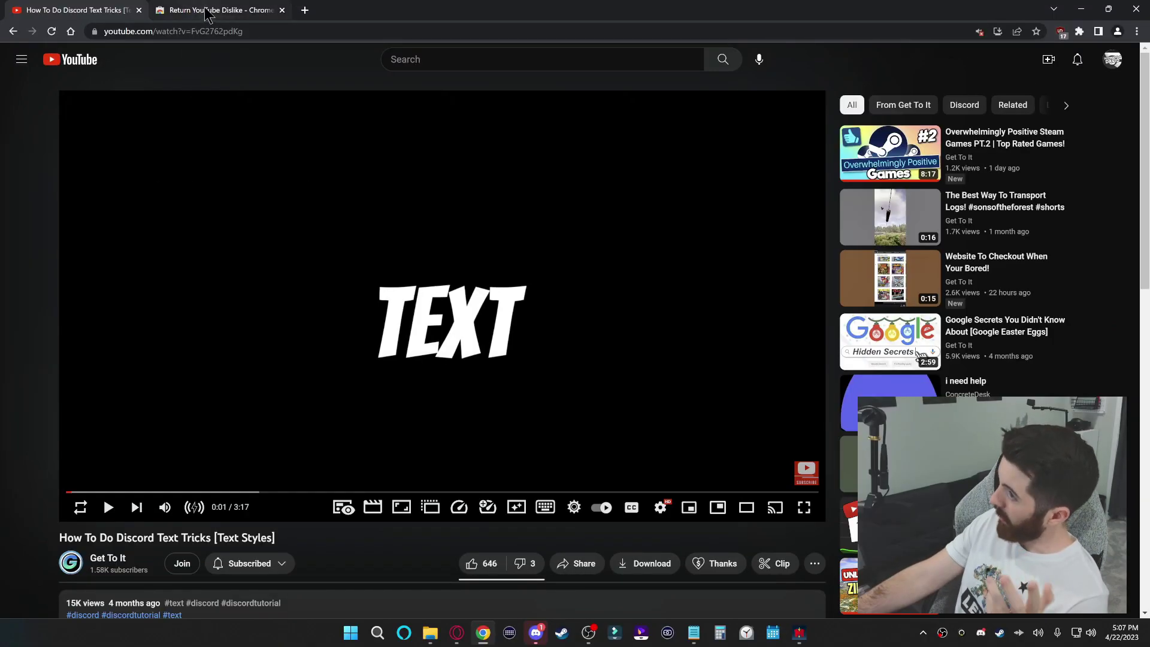
# Search the Web Store for 'color changer for youtube' and add Maximum Color Changer for Youtube
pyautogui.click(211, 8)
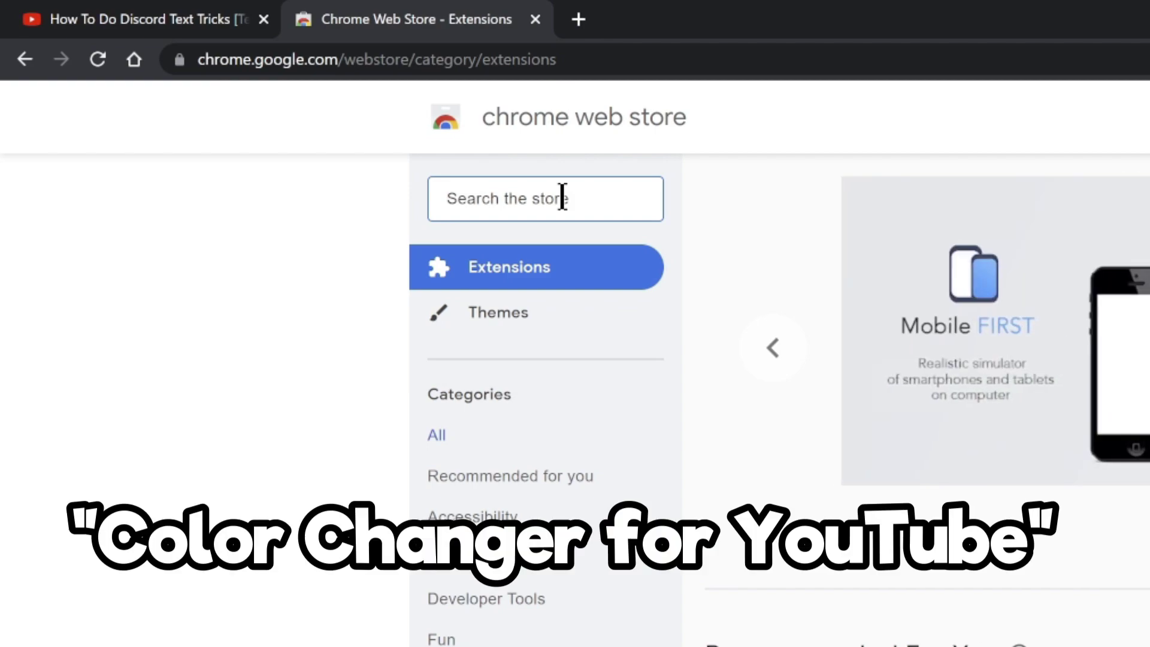
pyautogui.write('color changer for ')
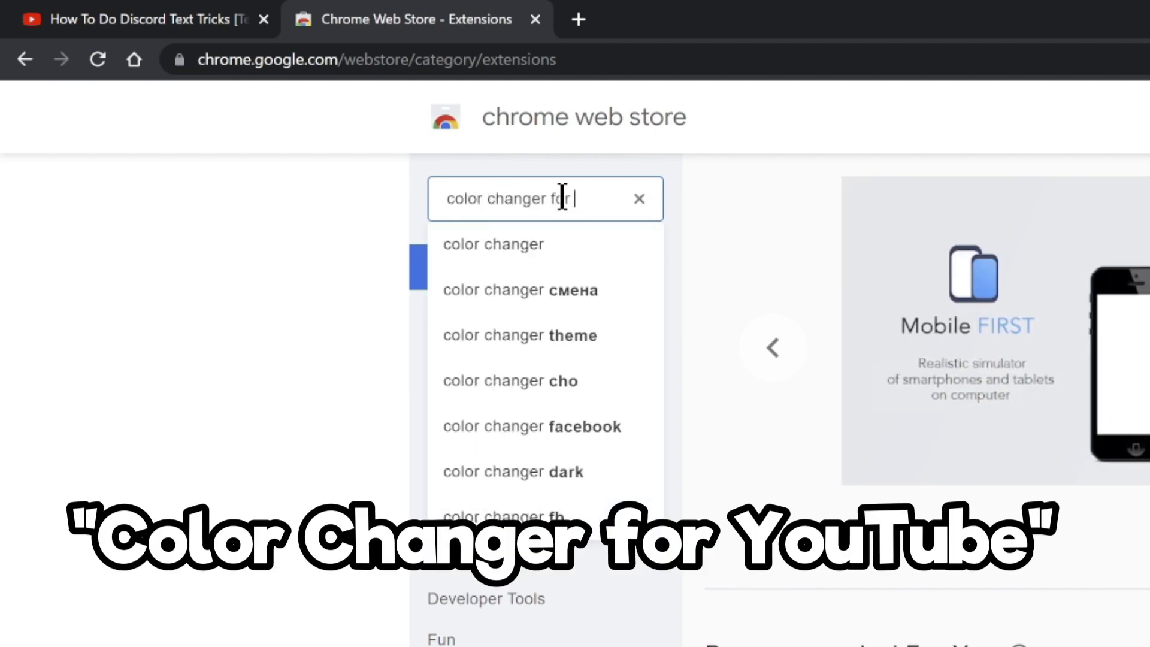
pyautogui.write('youtube')
pyautogui.press('Return')
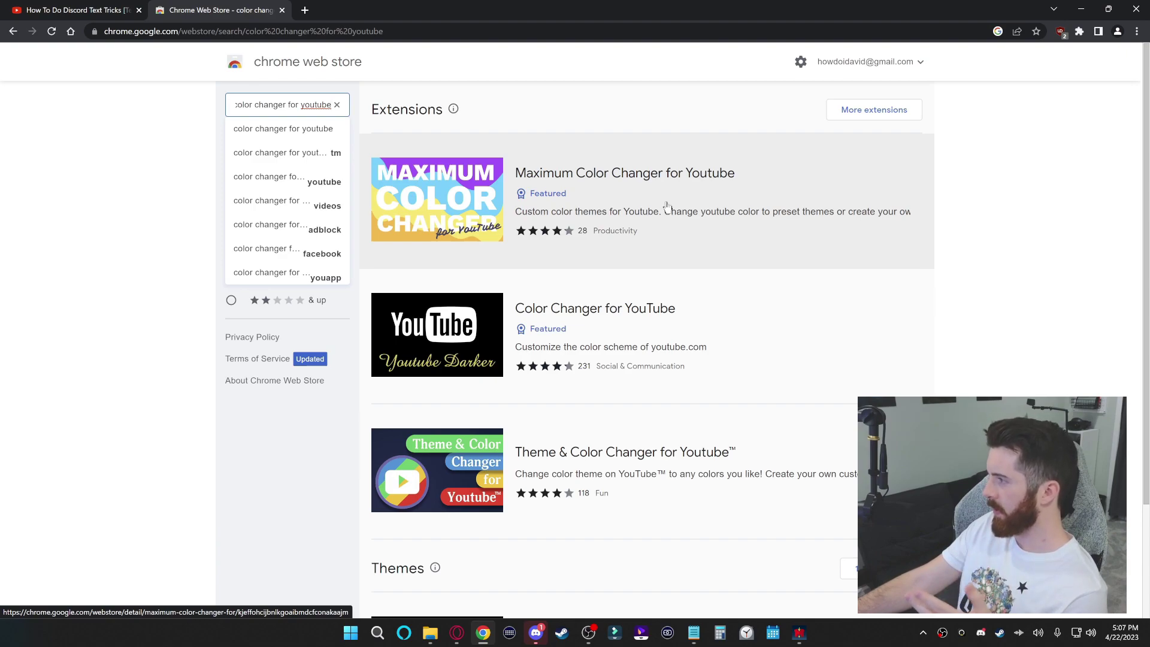
pyautogui.click(667, 206)
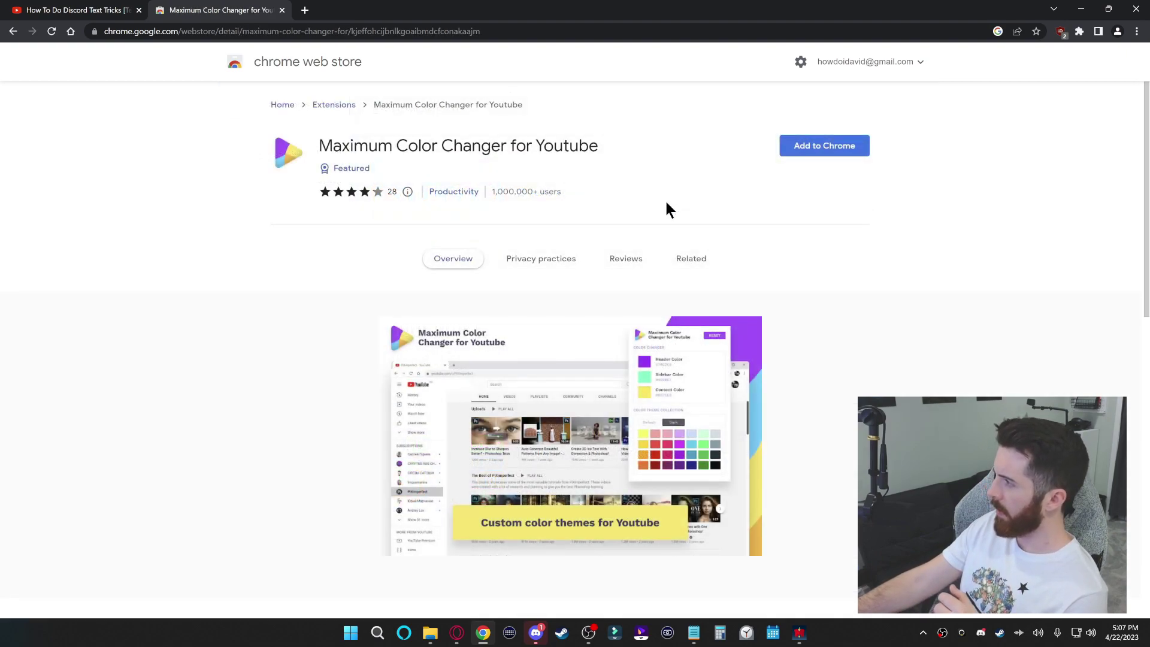
pyautogui.click(832, 145)
pyautogui.click(593, 131)
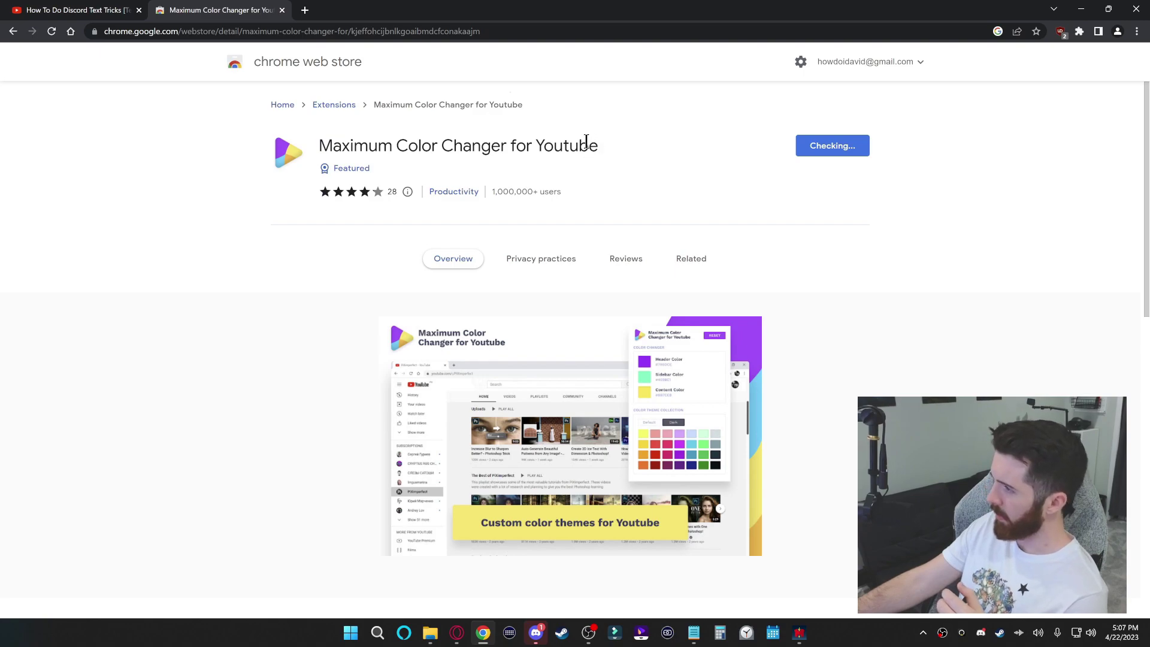
pyautogui.click(92, 10)
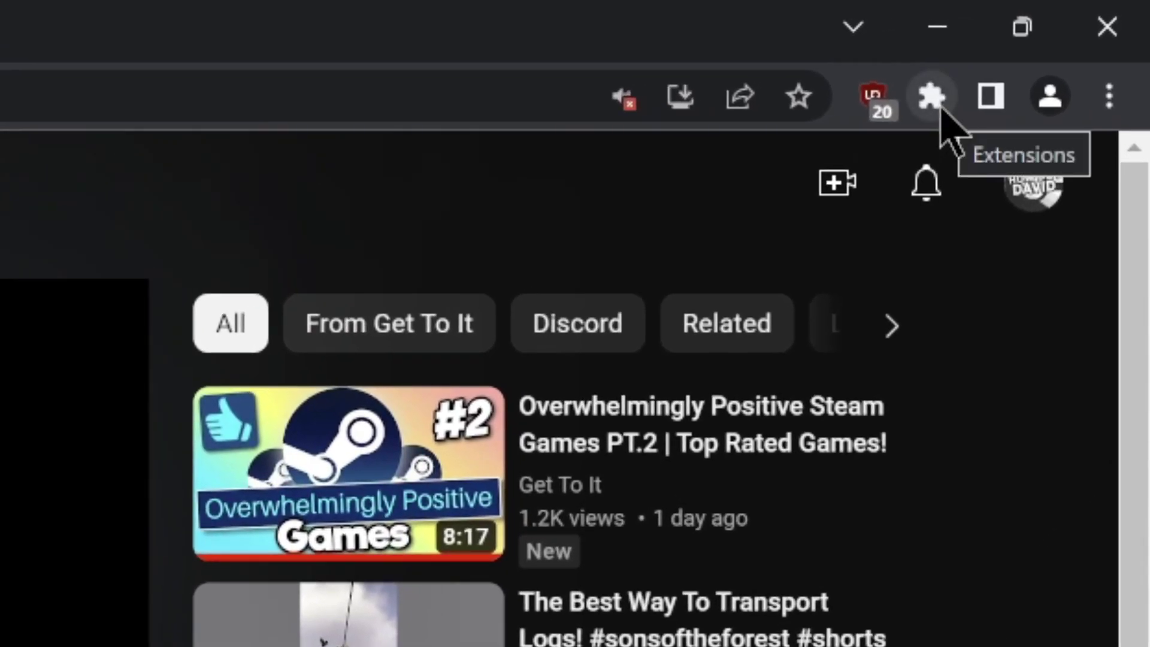
# Open Maximum Color Changer, inspect the Header Color picker, then RESET YouTube to default colours
pyautogui.click(932, 97)
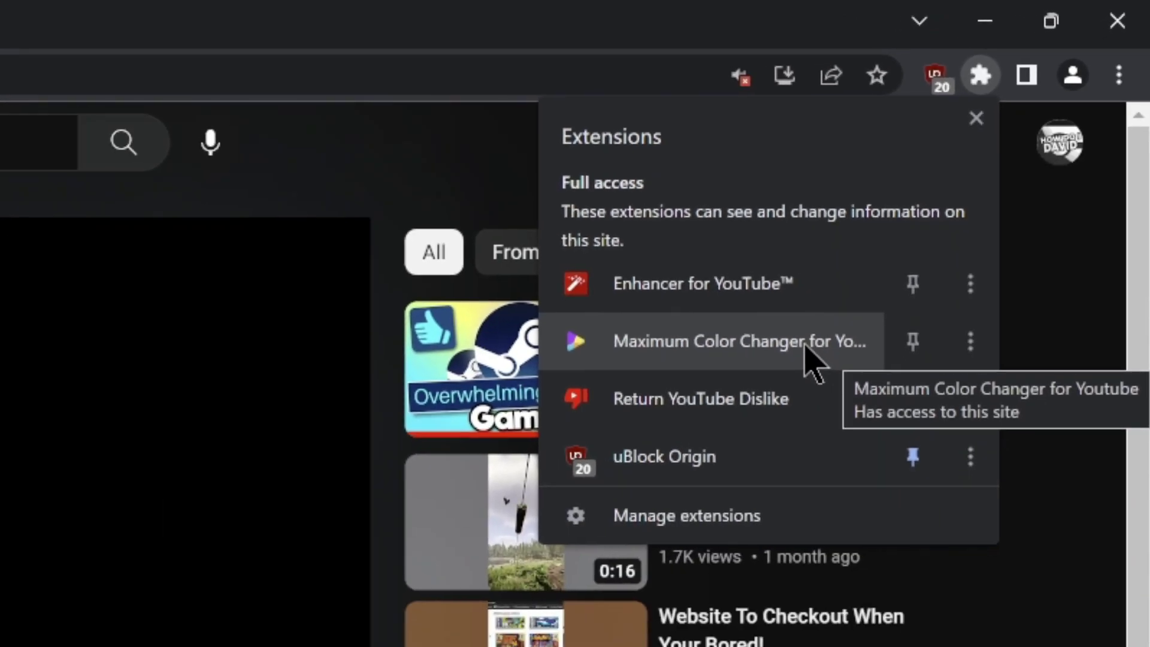
pyautogui.click(725, 446)
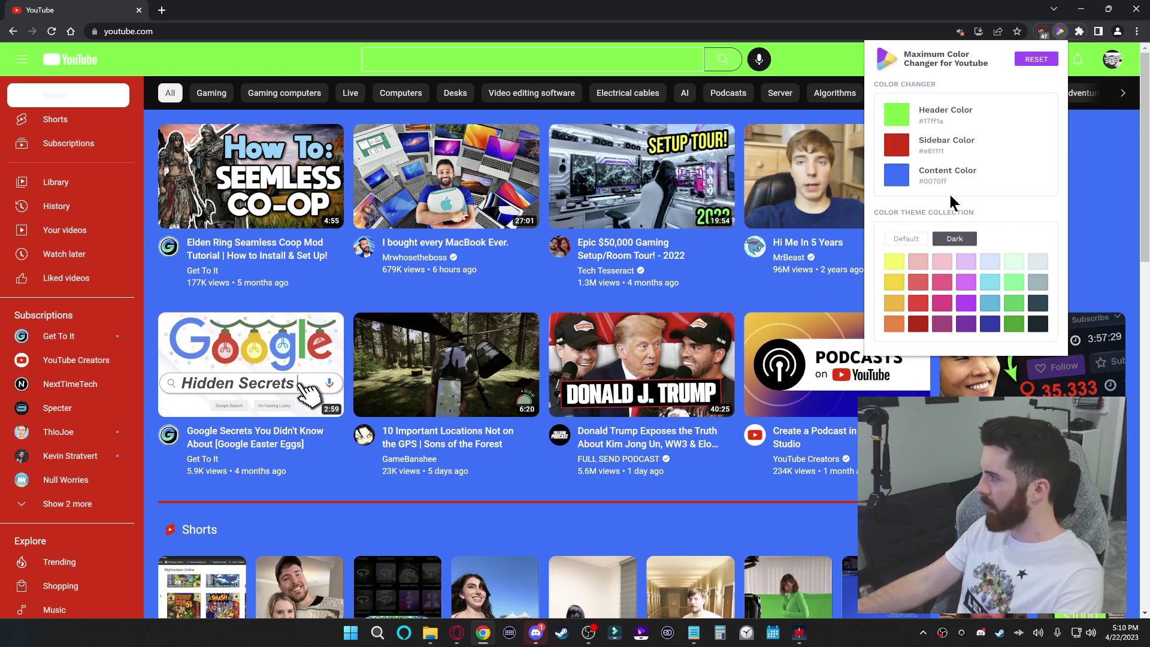
pyautogui.click(889, 123)
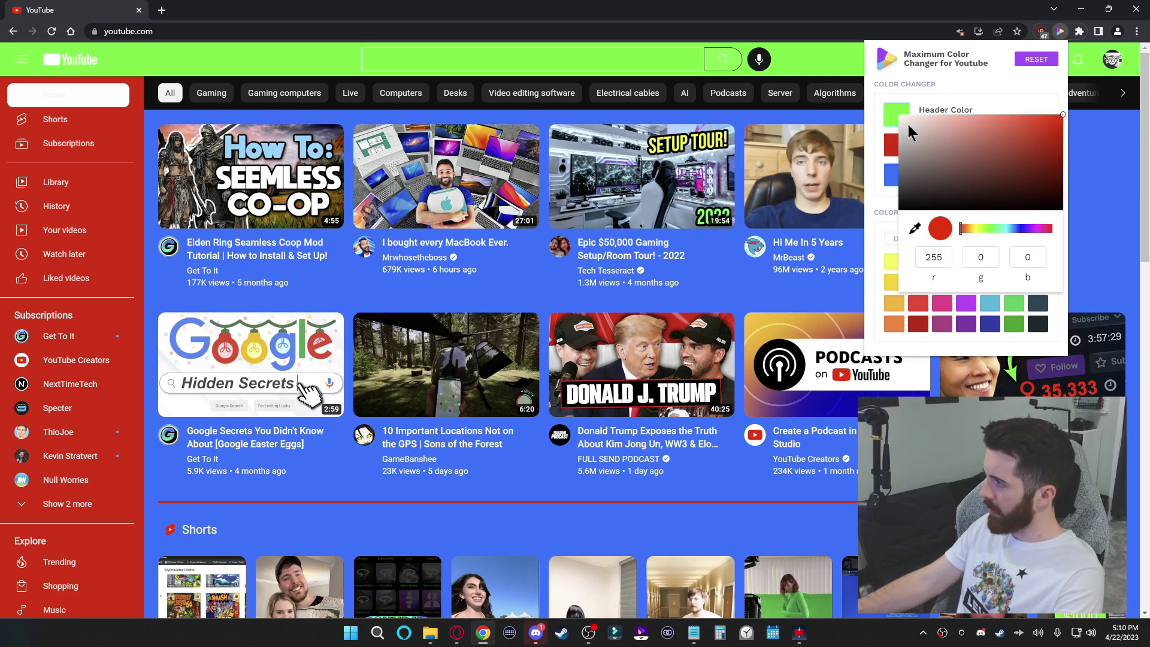
pyautogui.click(1015, 107)
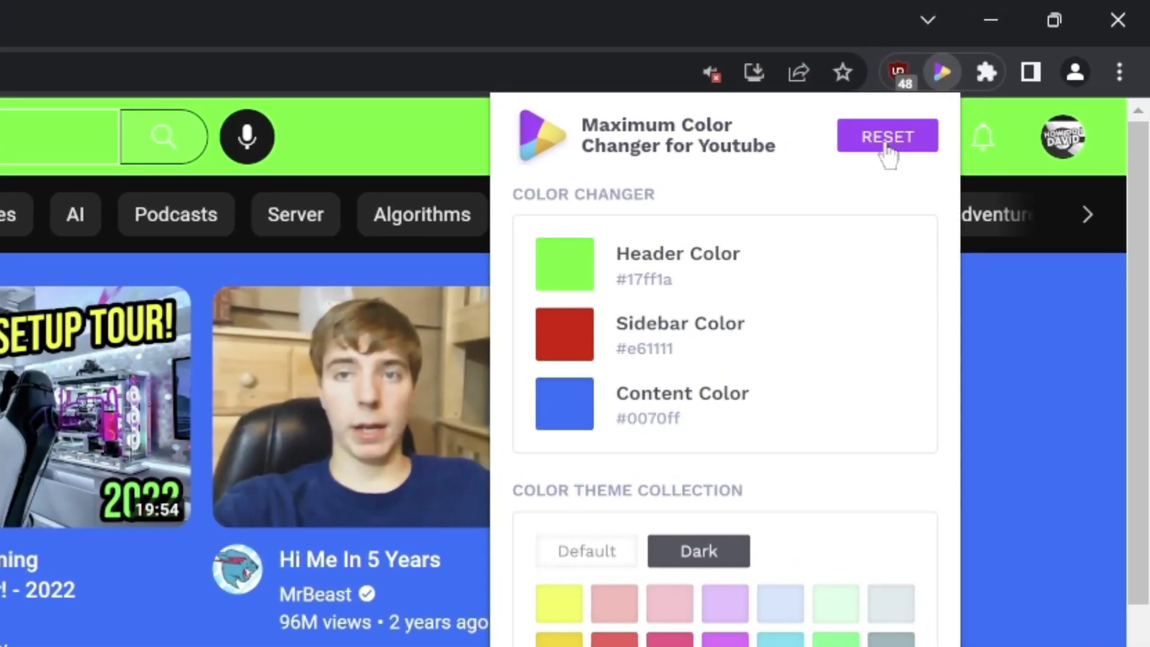
pyautogui.click(887, 137)
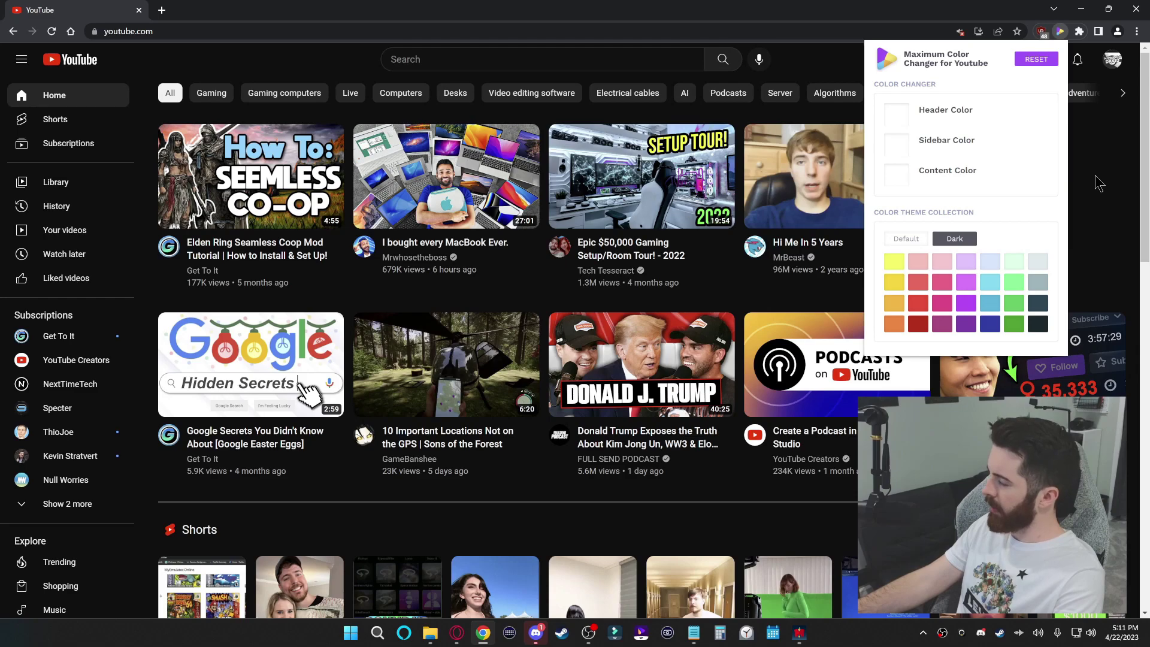
# Search the Web Store for 'custom progress bar for youtube', add it, and close the tab
pyautogui.click(1099, 182)
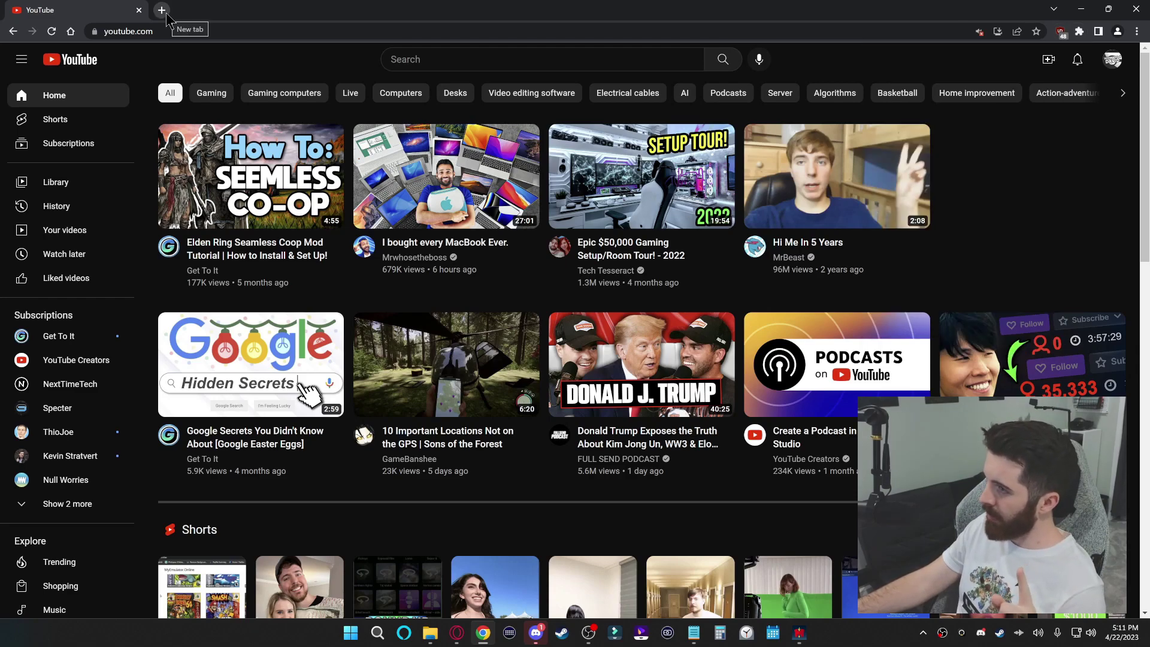
pyautogui.click(166, 16)
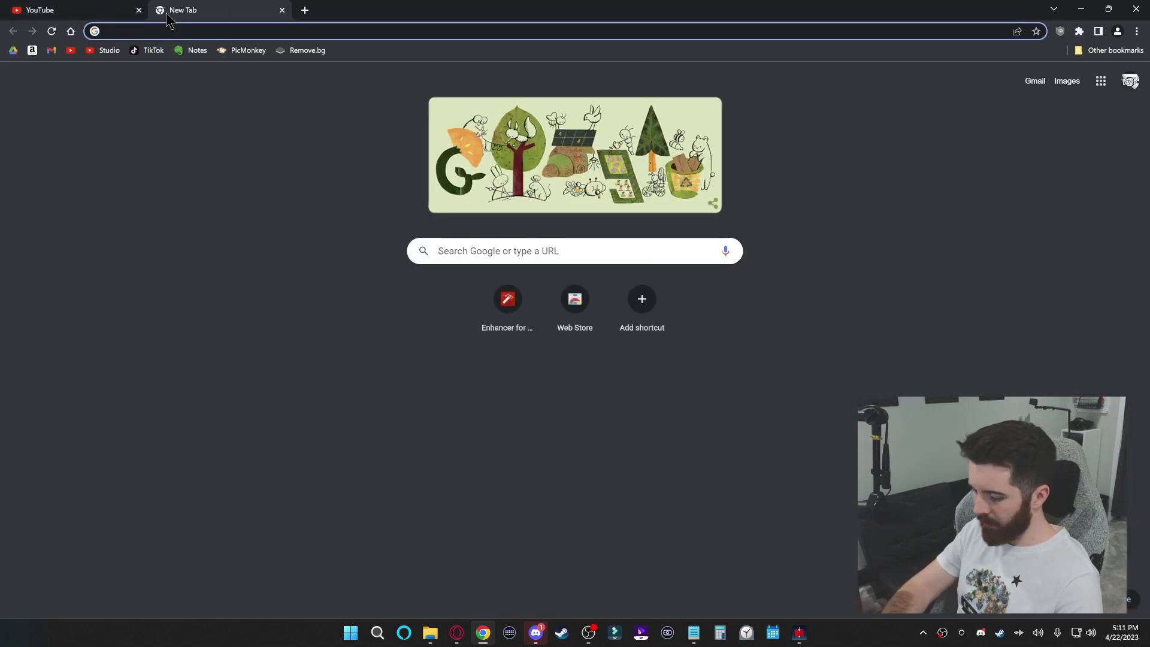
pyautogui.write('chrrome w')
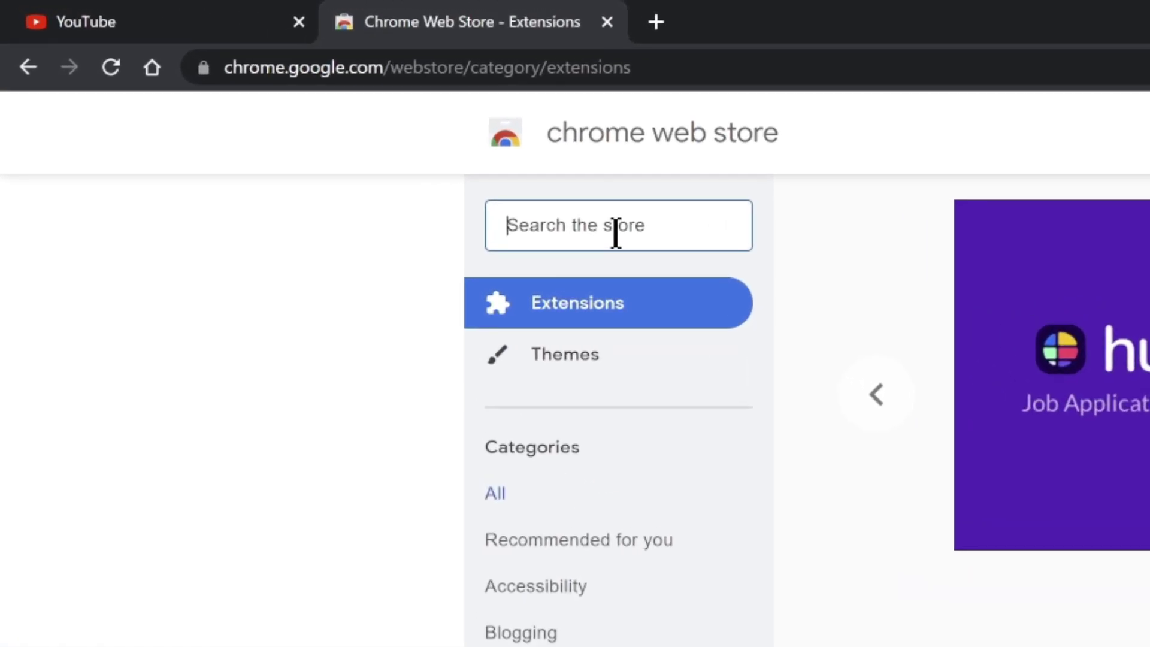
pyautogui.click(383, 142)
pyautogui.write('custom p')
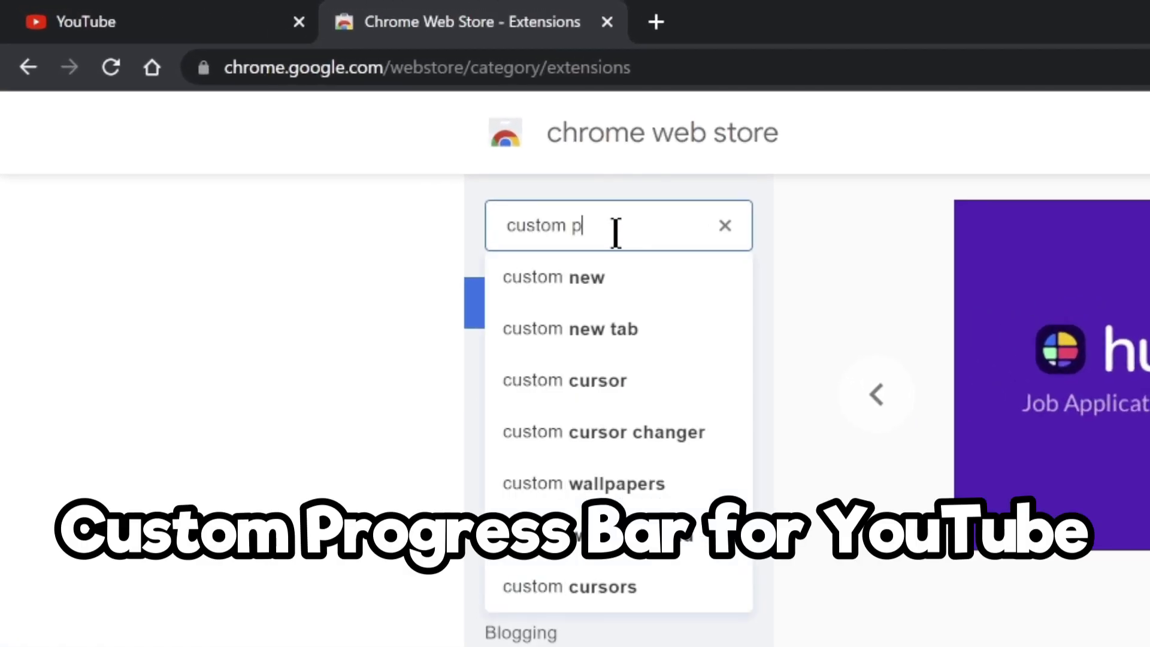
pyautogui.write('rogress bar for youtube')
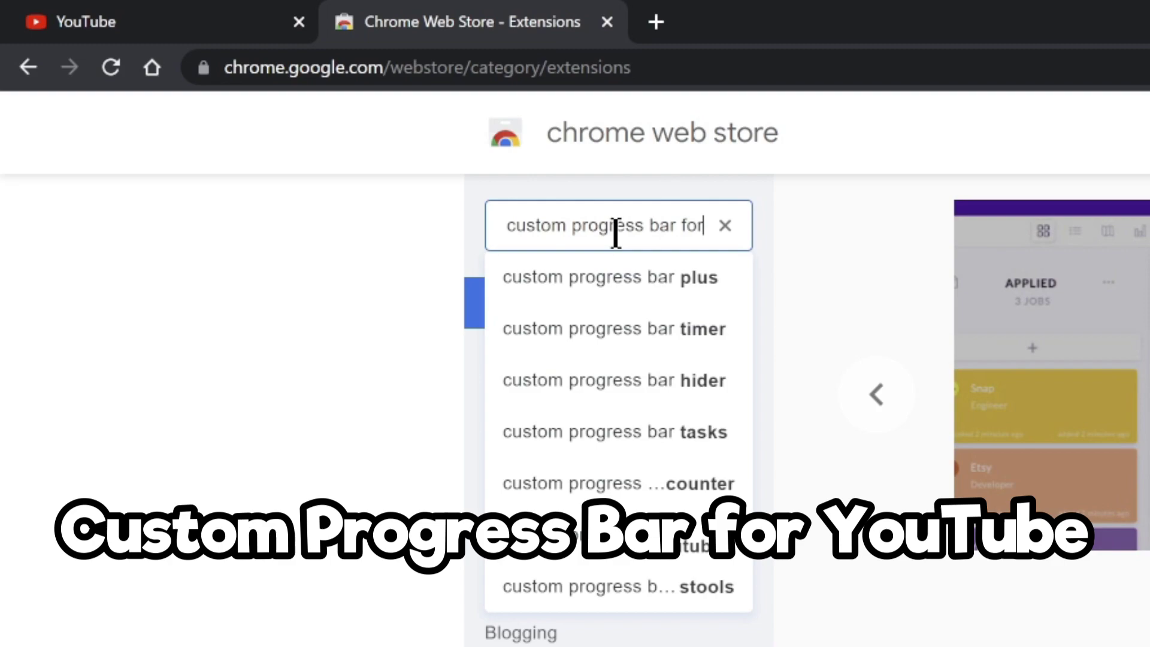
pyautogui.press('Return')
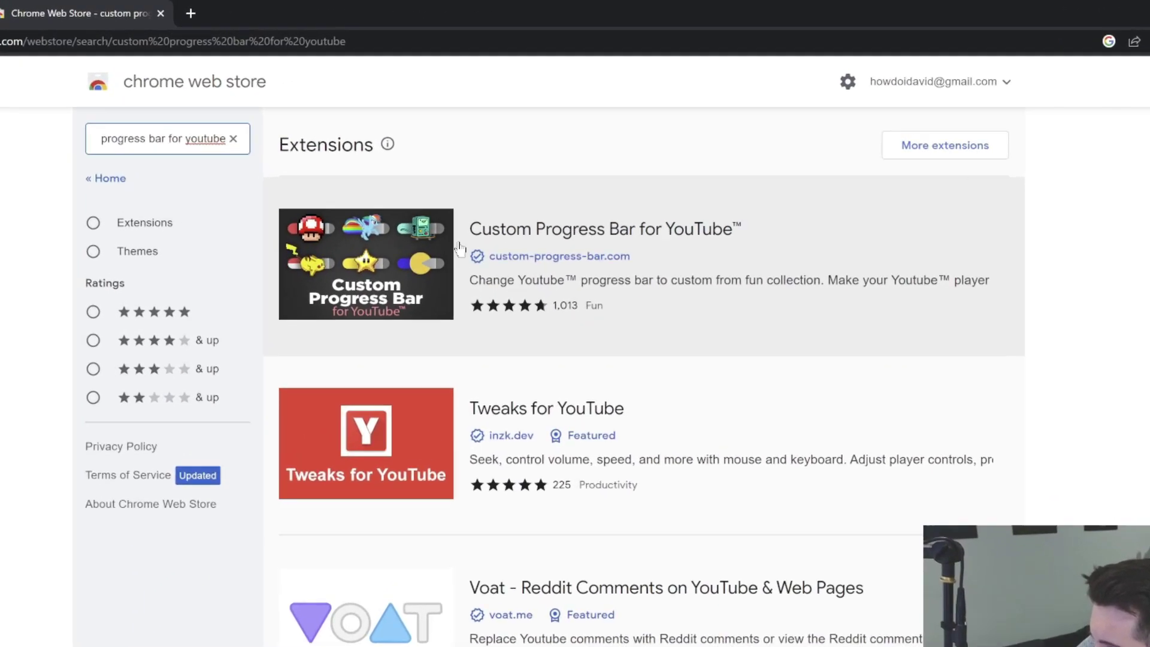
pyautogui.click(718, 299)
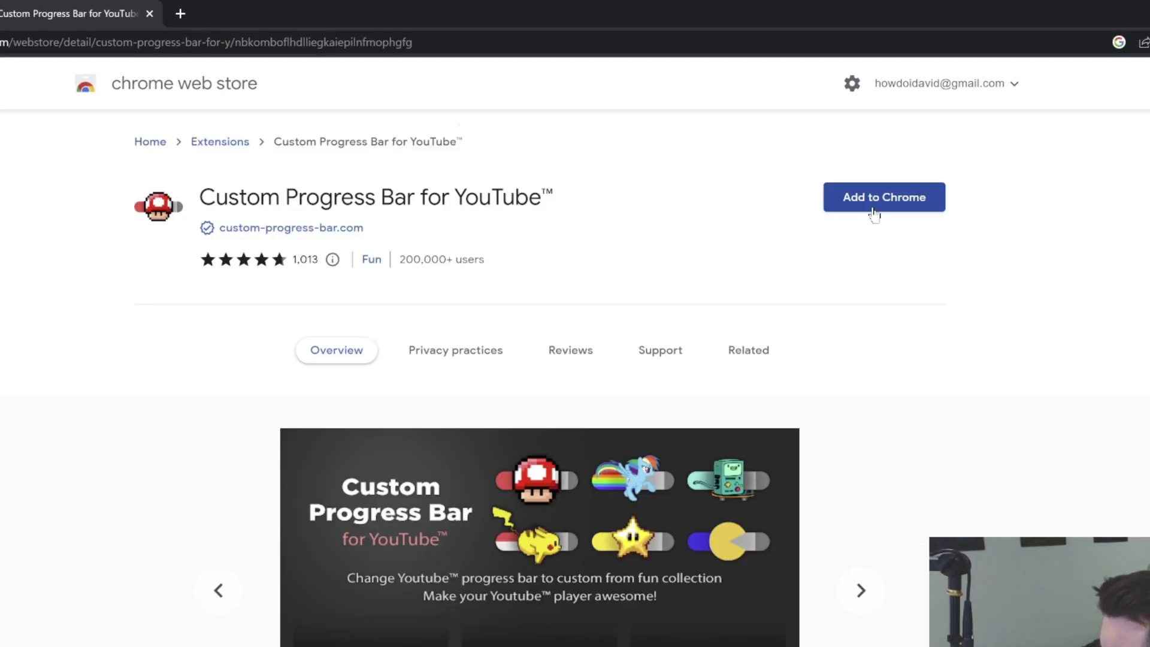
pyautogui.click(870, 203)
pyautogui.click(595, 216)
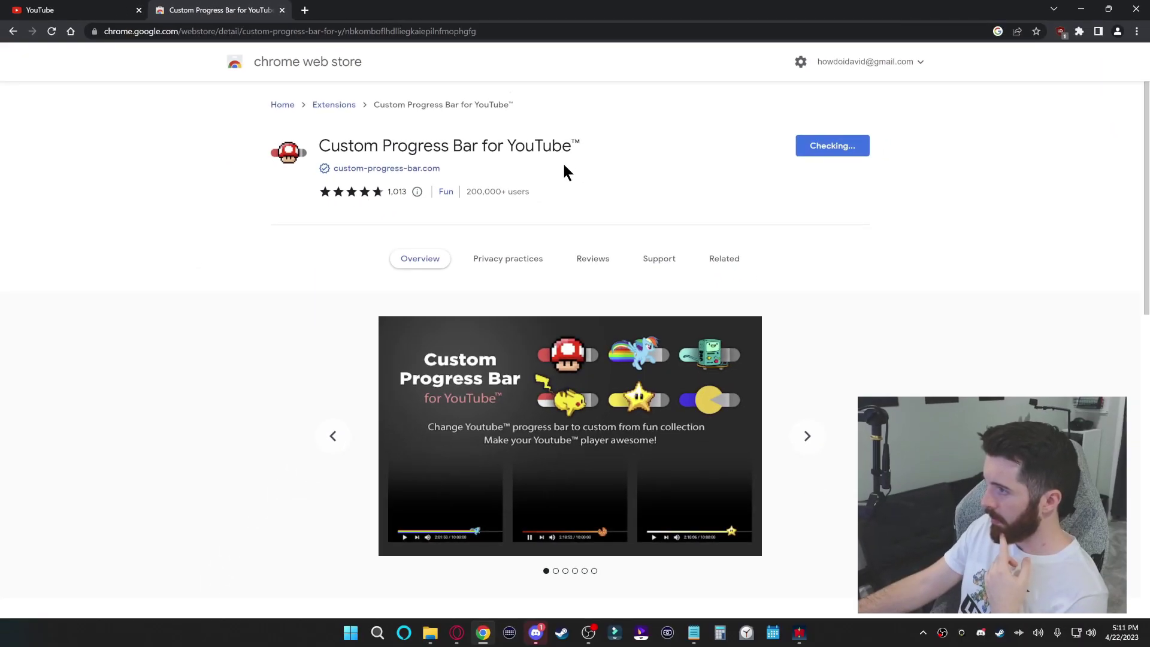
pyautogui.click(149, 13)
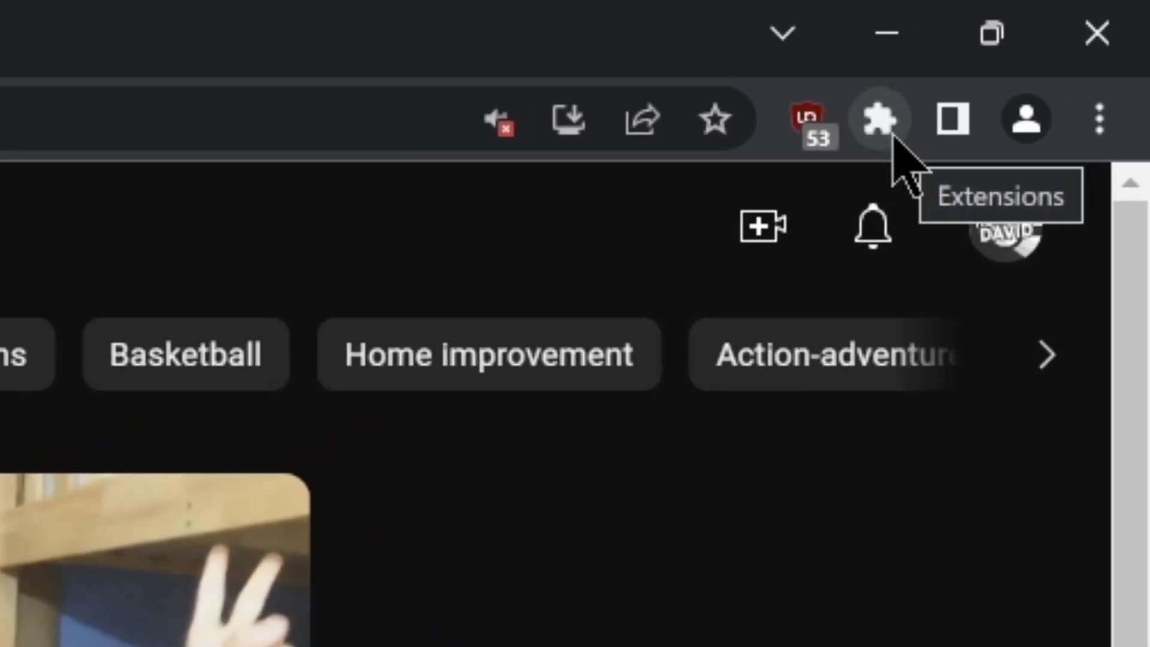
# Pick the Mario Super Mushroom tile in the Custom Progress Bar for YouTube popup
pyautogui.click(1080, 32)
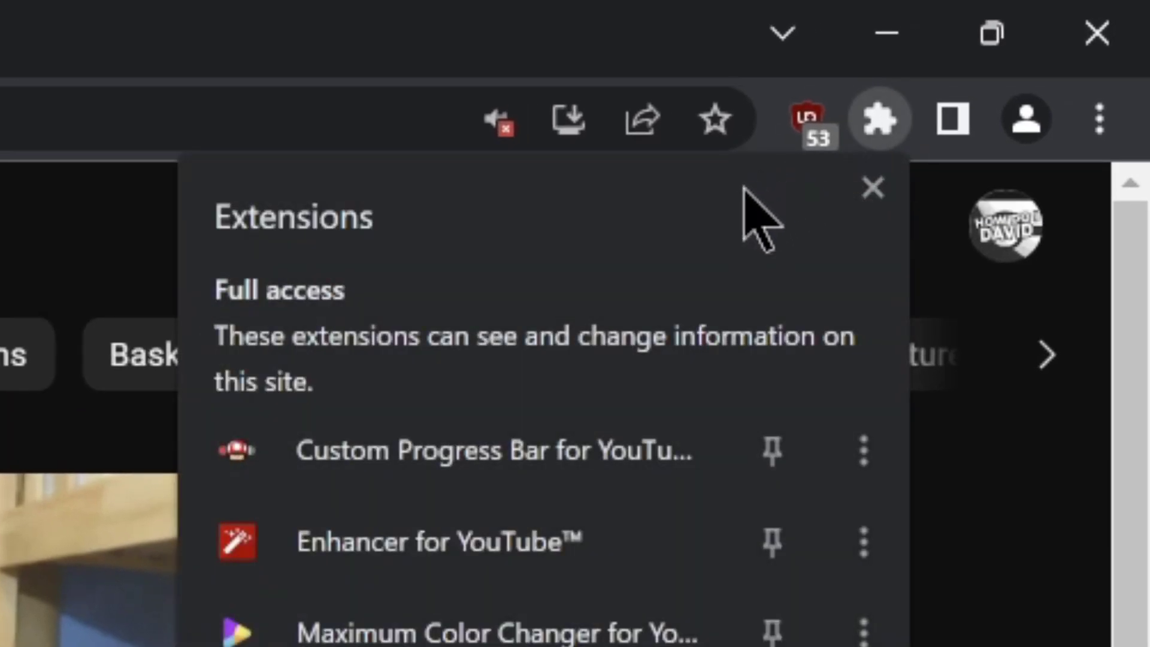
pyautogui.click(515, 458)
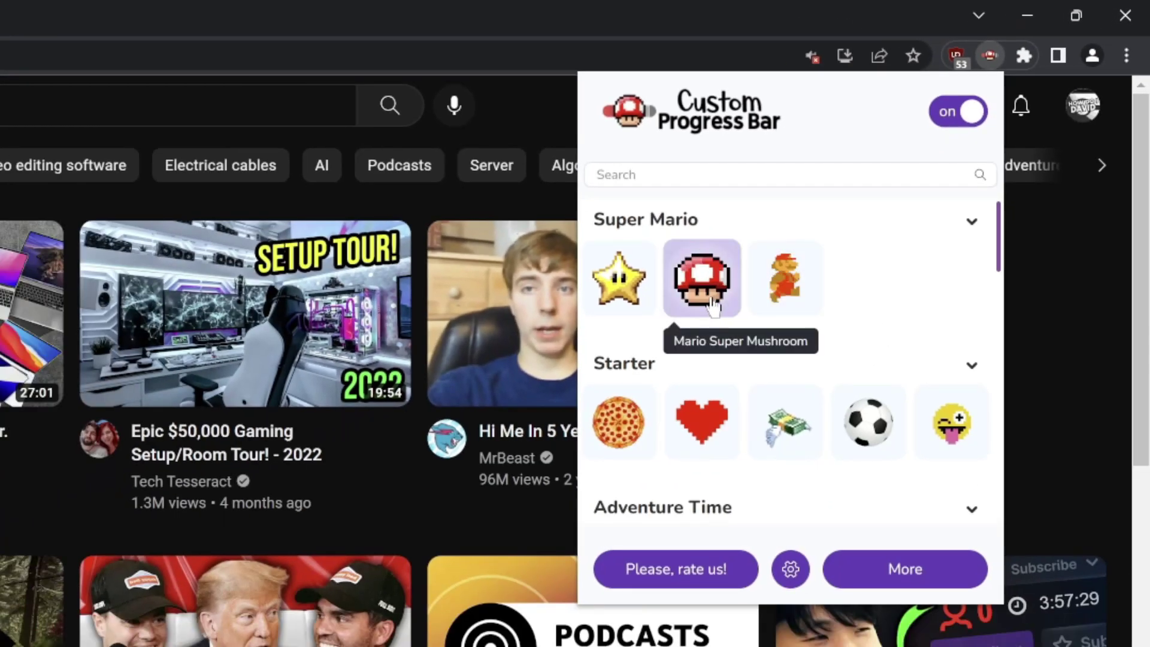
pyautogui.click(707, 281)
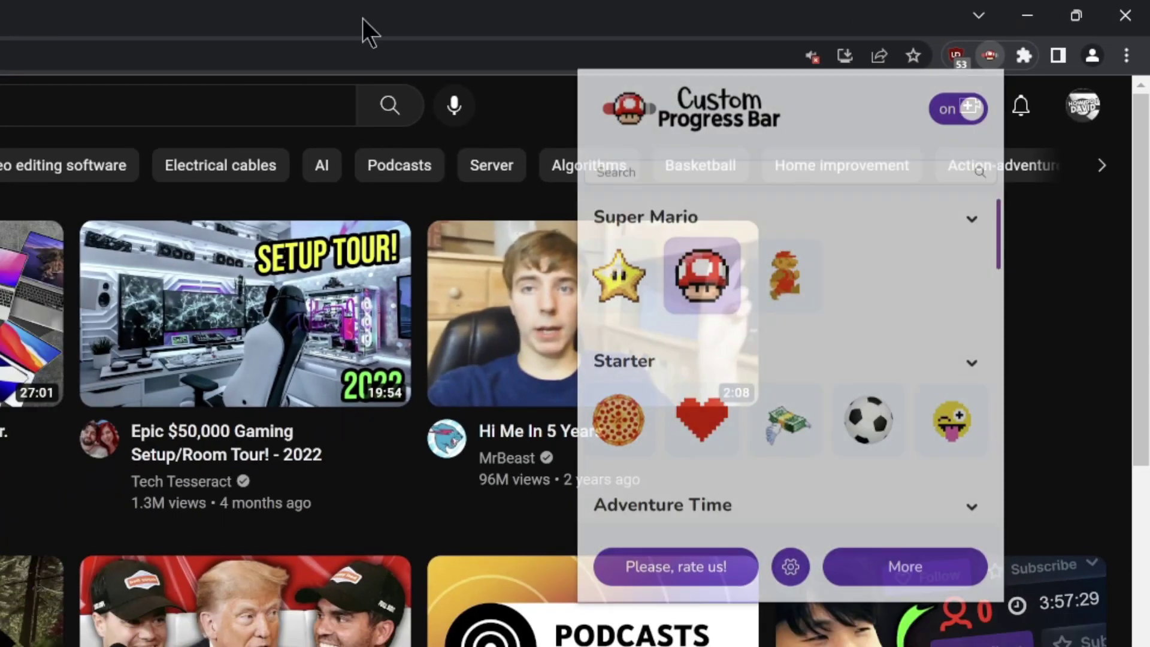
pyautogui.click(360, 35)
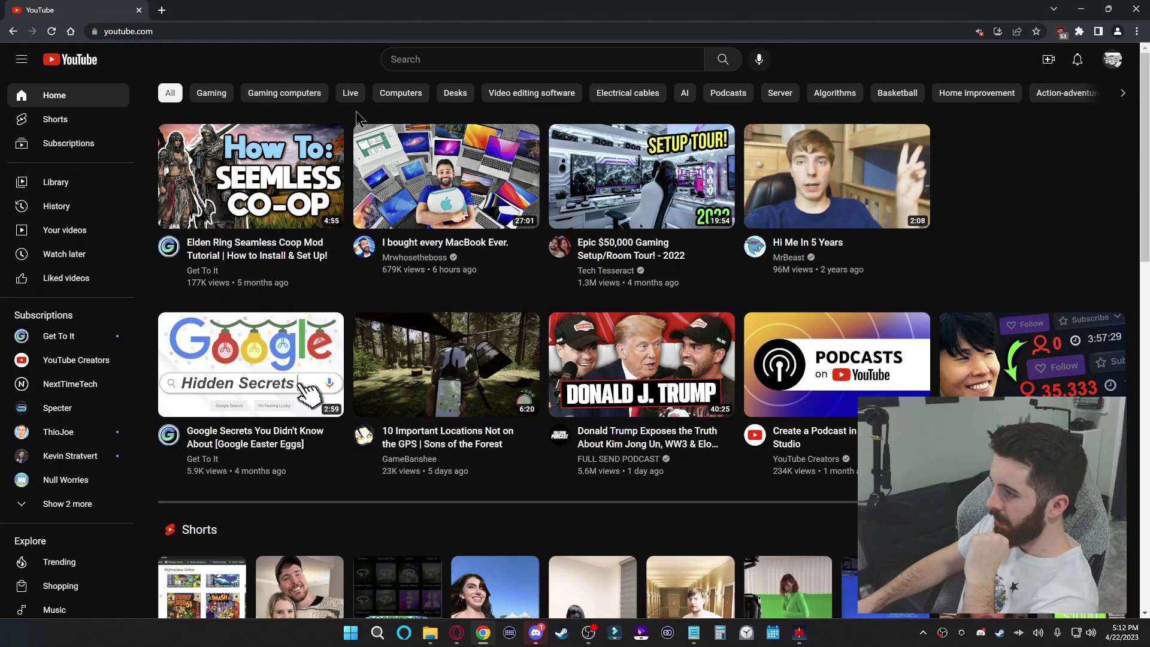
# Play 'I bought every MacBook Ever.' and seek to about 4:12 of 27:00 on the mushroom progress bar
pyautogui.click(377, 197)
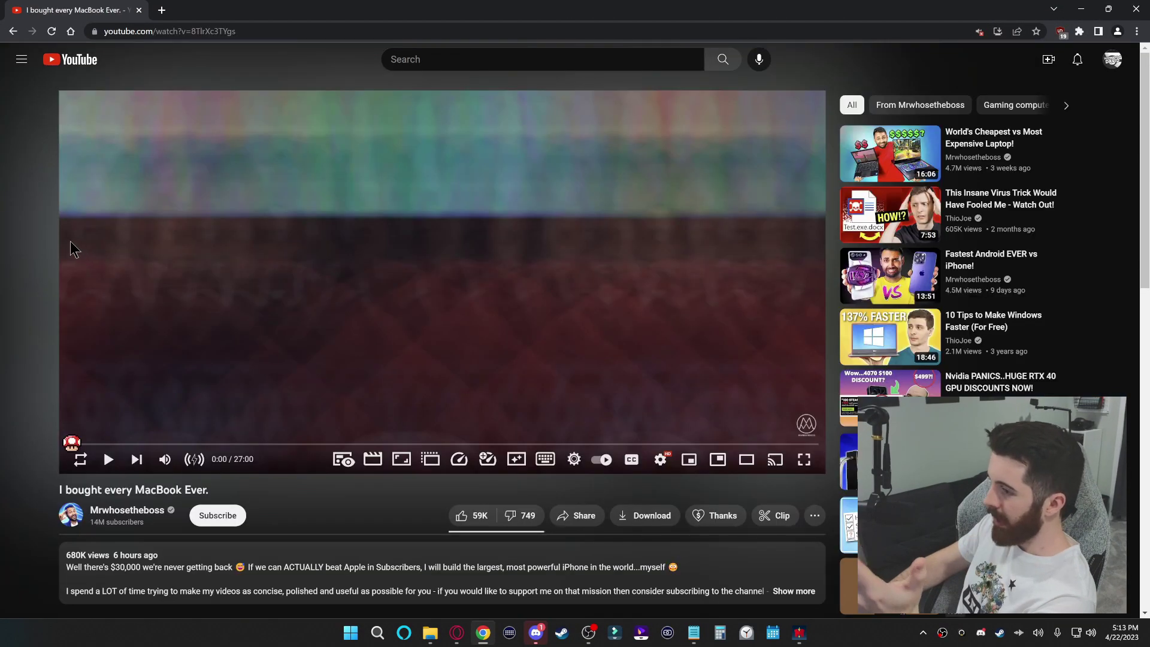
pyautogui.moveTo(71, 446); pyautogui.dragTo(114, 445)
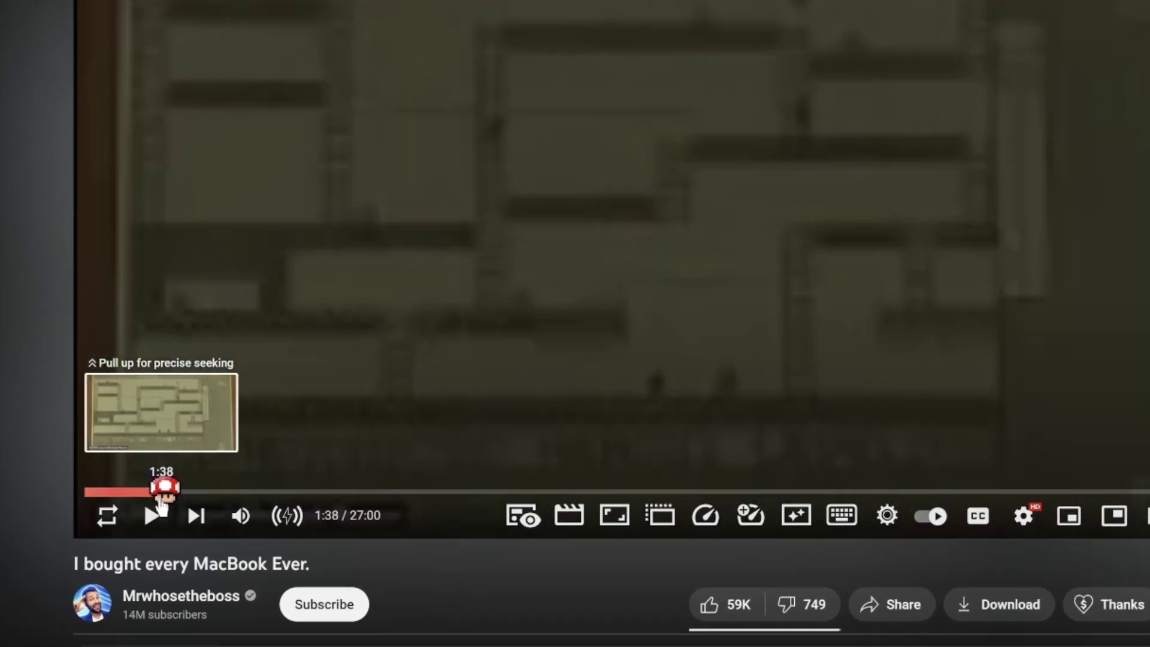
pyautogui.moveTo(160, 505); pyautogui.dragTo(279, 506)
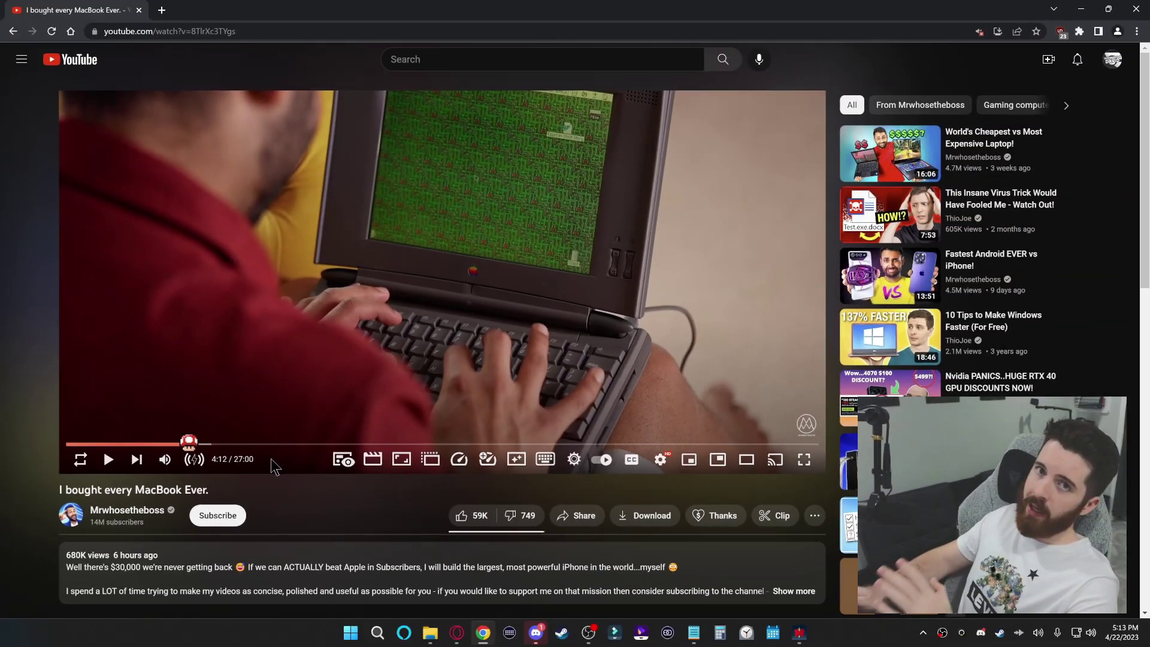